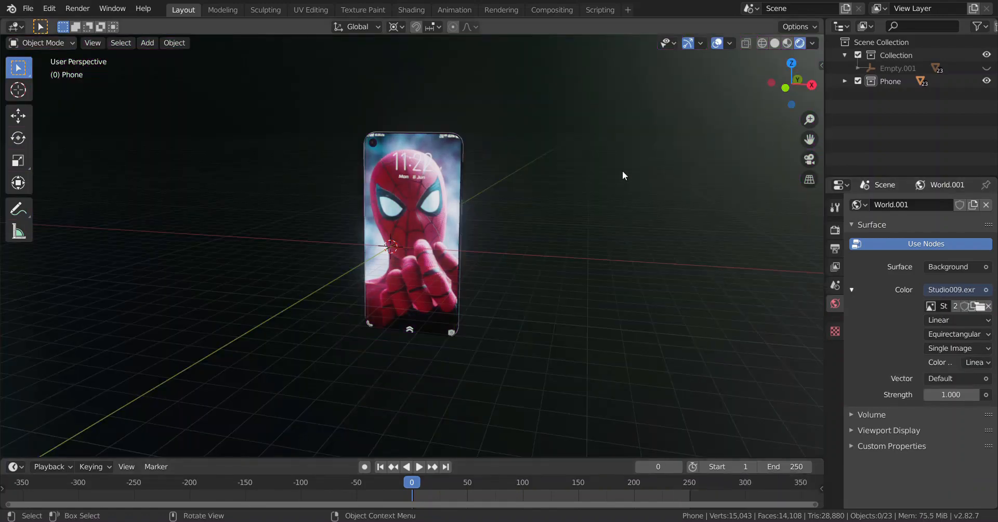
- Open the Shading workspace and switch its 3D viewport to Rendered shading
left_click(410, 10)
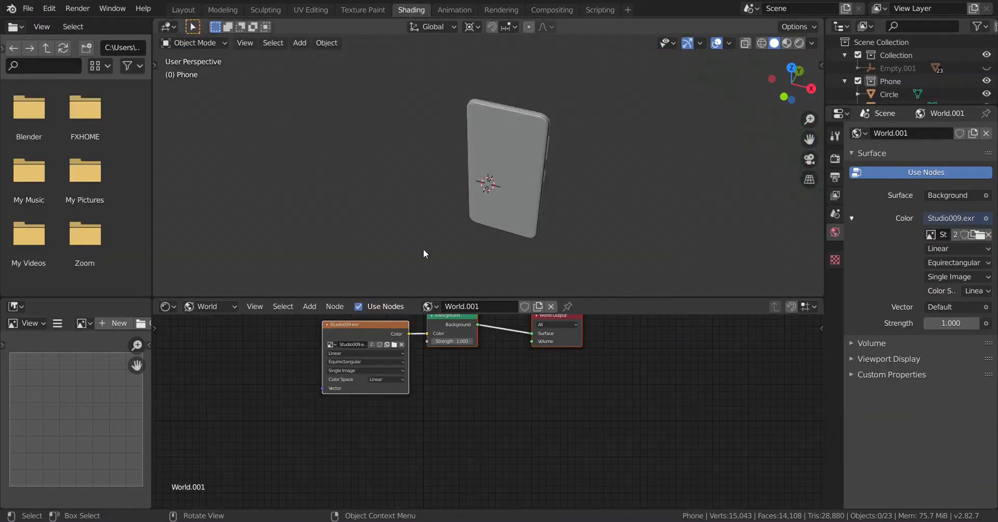
scroll(419, 346, "down", 1)
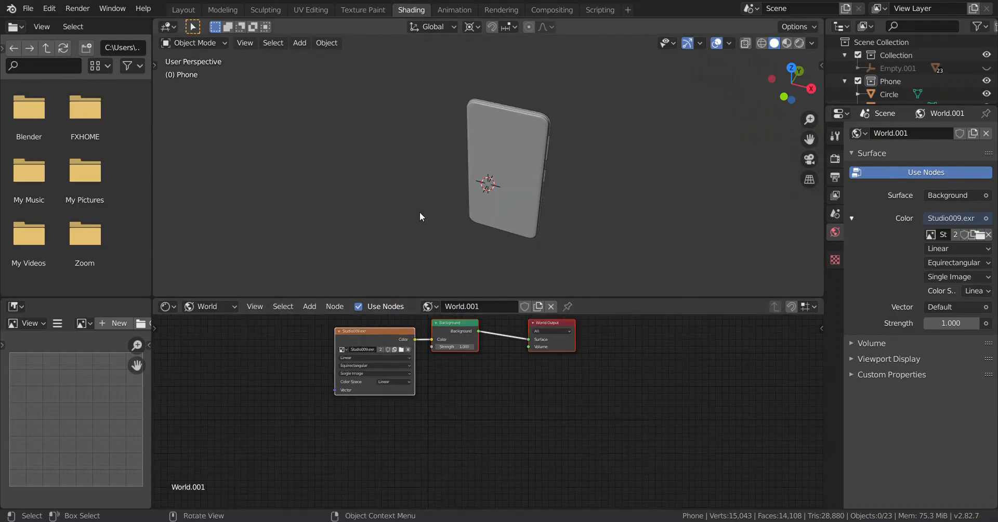
key("z")
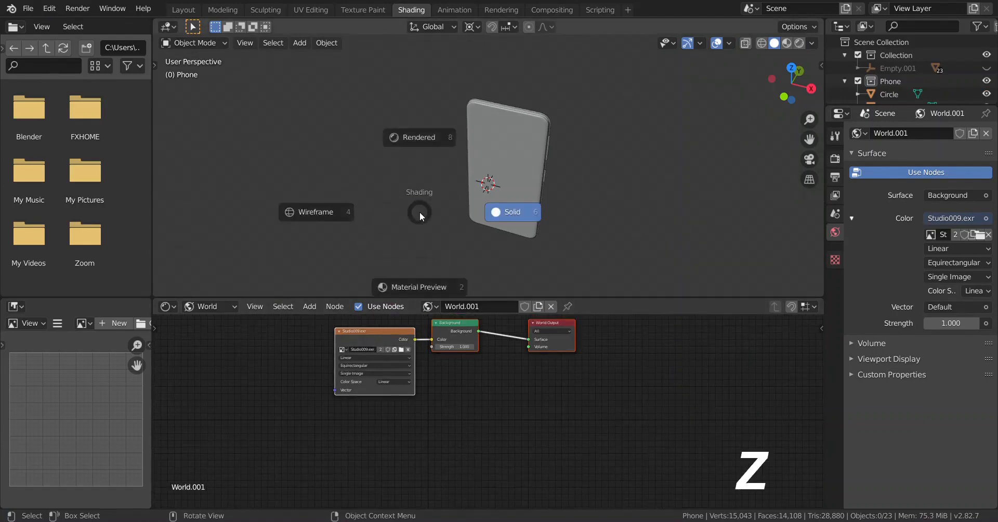
left_click(420, 153)
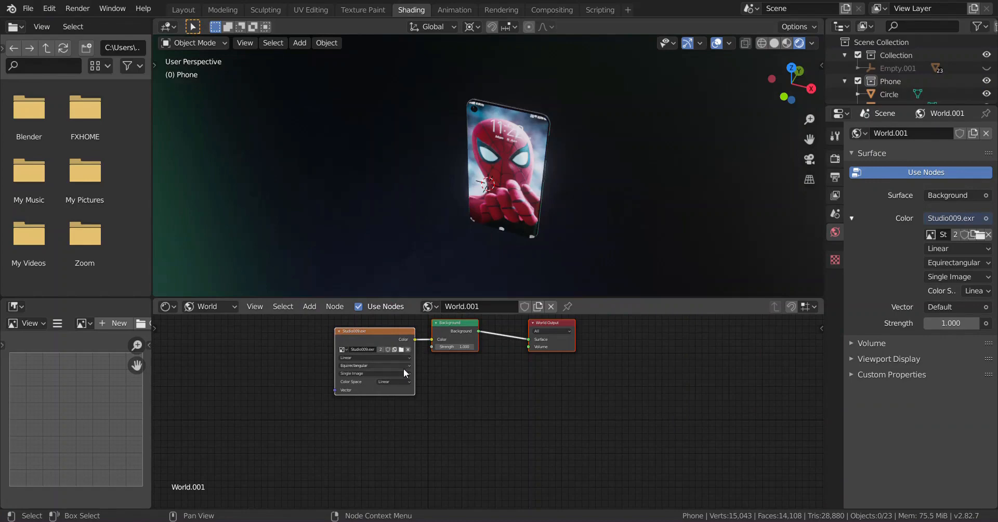
- Select the environment texture, Background and World Output nodes and move them down to free space above
left_click(385, 421)
left_click(384, 393)
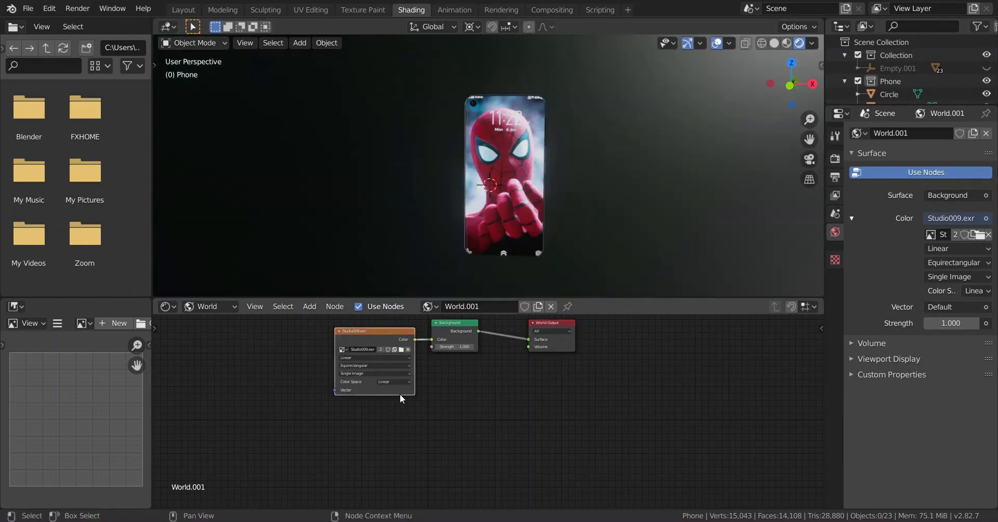
left_click(470, 336, "shift")
left_click(565, 339, "shift")
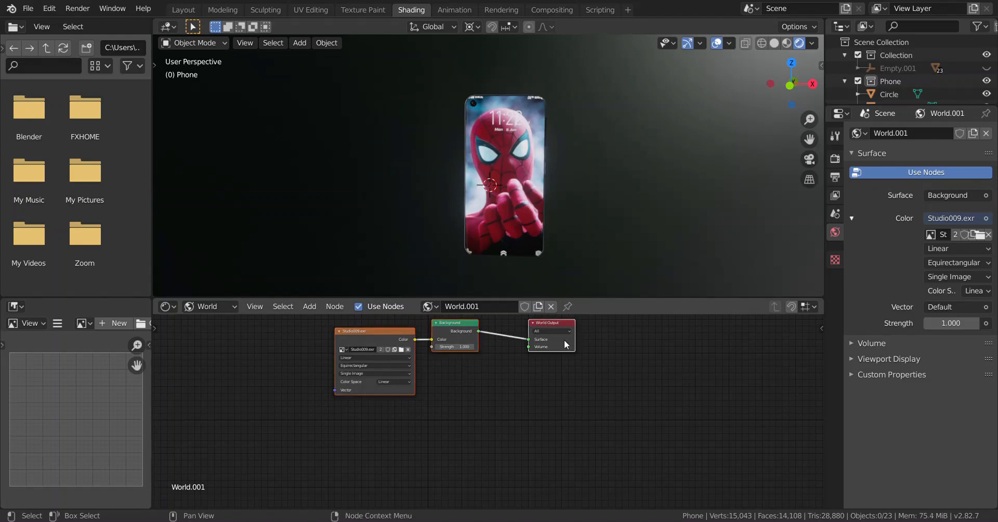
key("g")
left_click(556, 437)
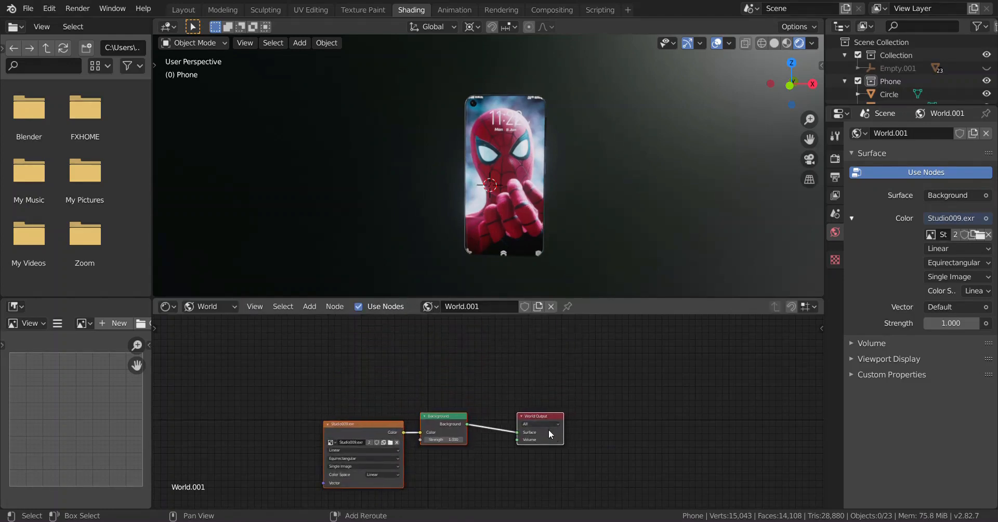
- Duplicate the environment texture and Background nodes above the originals and load Studio004.exr into the copied texture
key("shift+d")
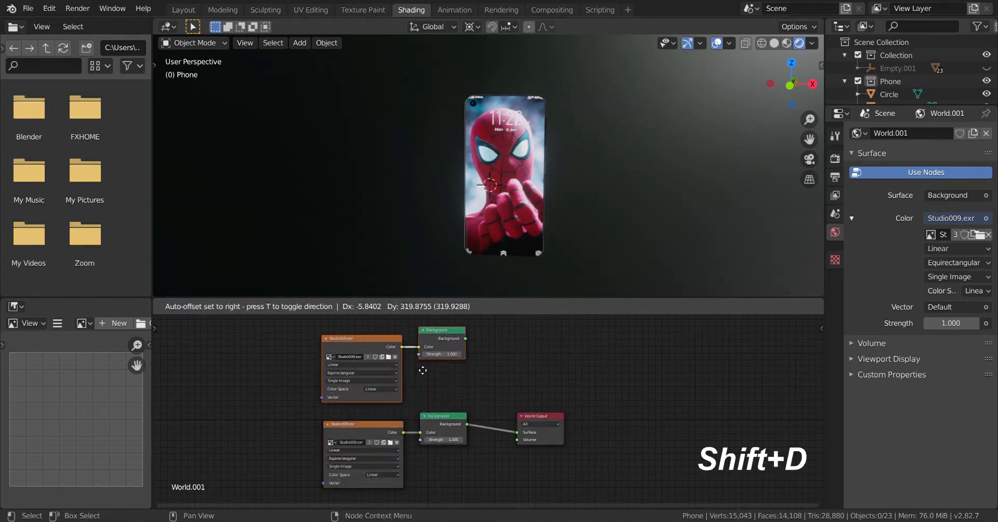
left_click(386, 351)
left_click(383, 348)
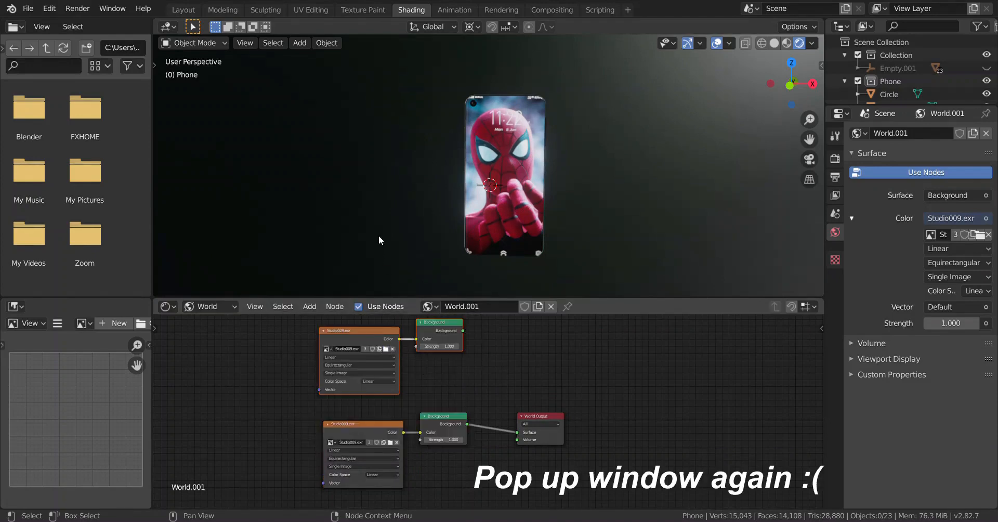
left_click(668, 464)
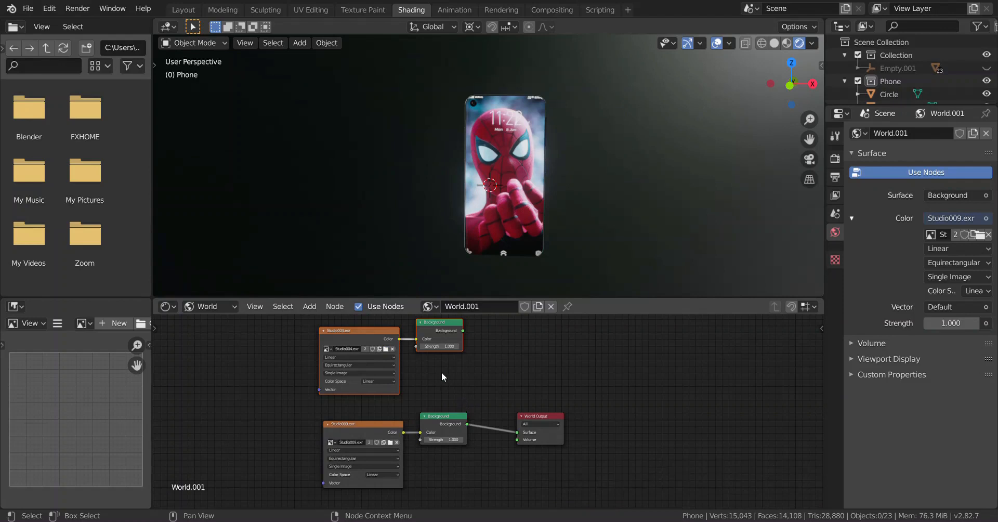
- Insert a Mix Shader between the original Background and the World Output, and connect the duplicated Background to its first Shader input
left_click_drag(540, 416, 672, 431)
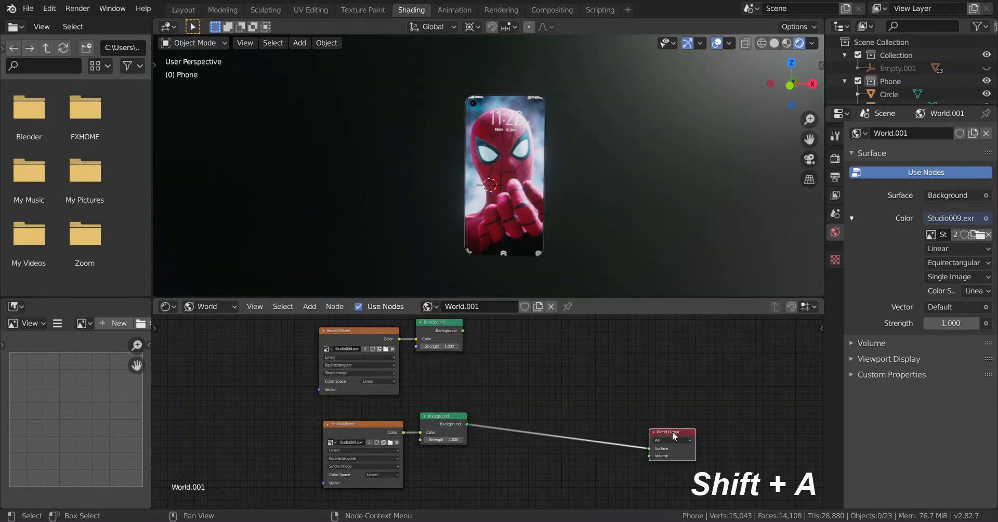
key("shift+a")
mouse_move(603, 412)
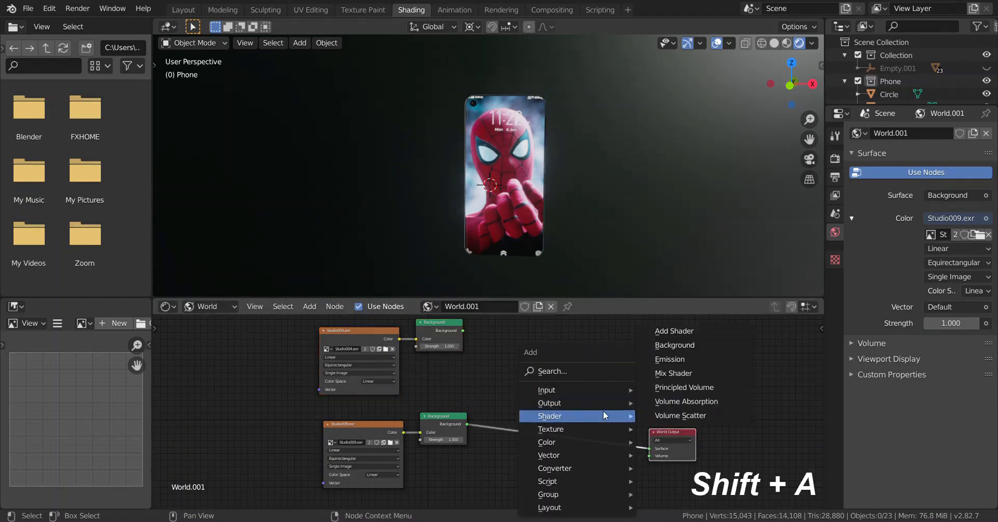
left_click(681, 373)
left_click(558, 413)
left_click_drag(463, 330, 557, 441)
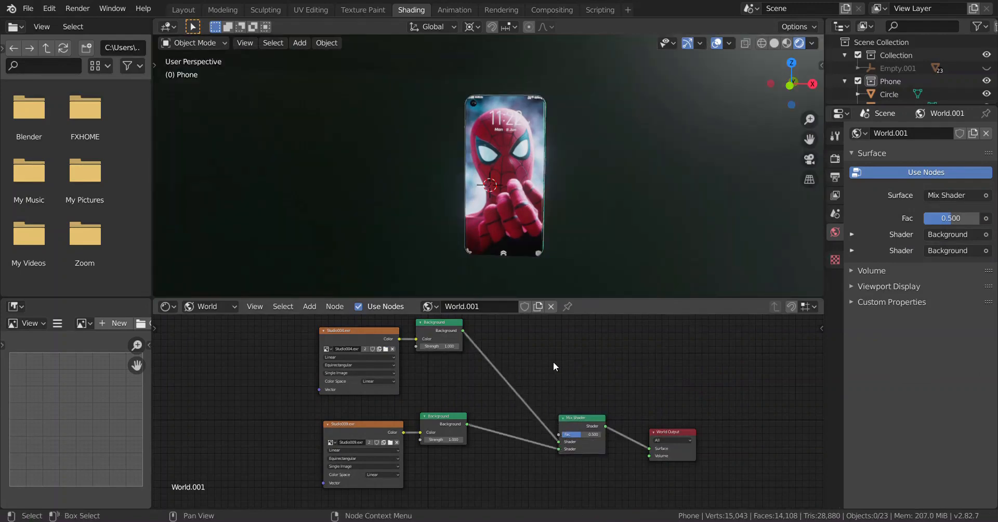
- Add a Light Path node and connect its Is Camera Ray output to the Mix Shader's Fac input
key("shift+a")
mouse_move(542, 335)
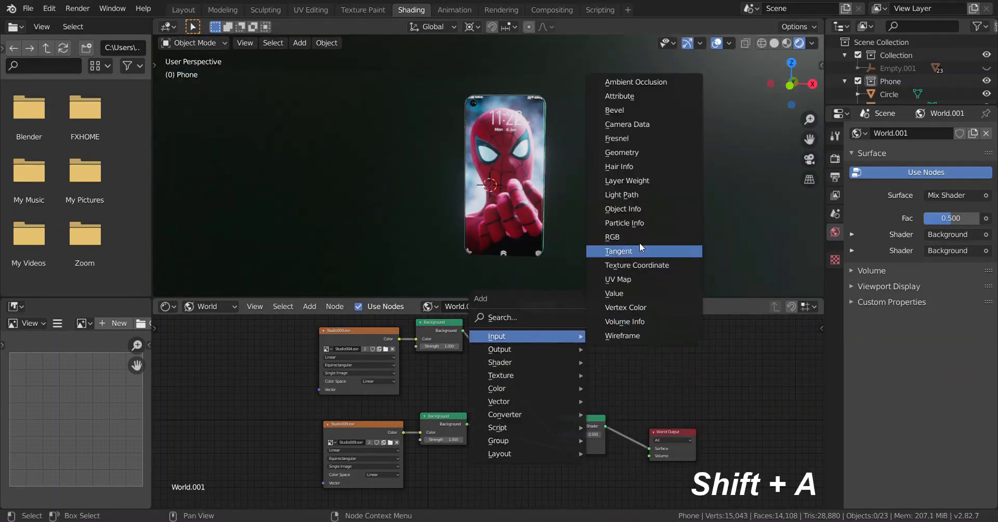
left_click(639, 194)
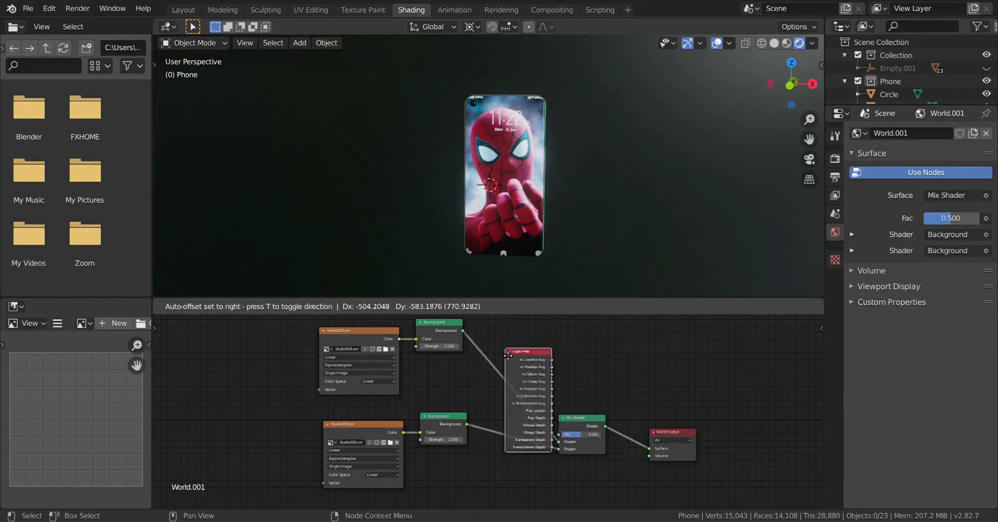
left_click(476, 451)
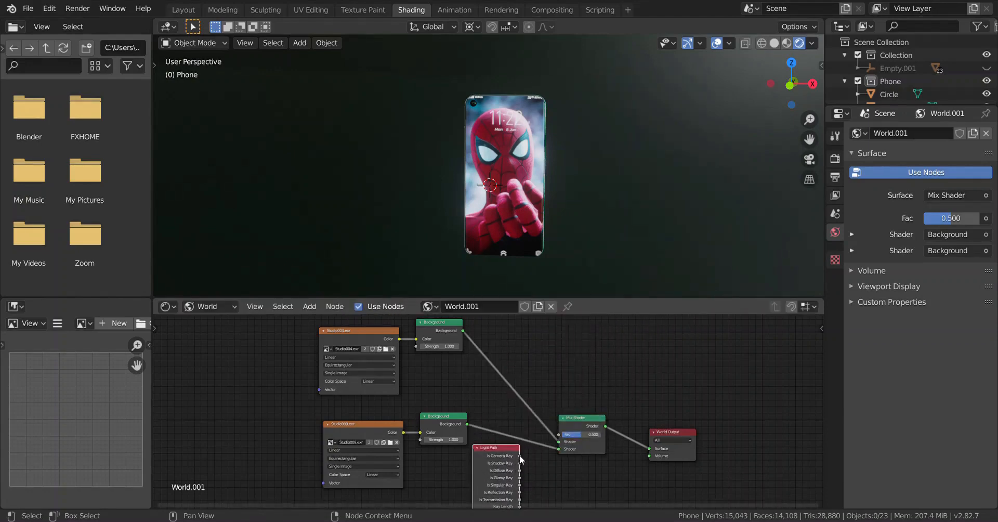
left_click_drag(520, 456, 559, 434)
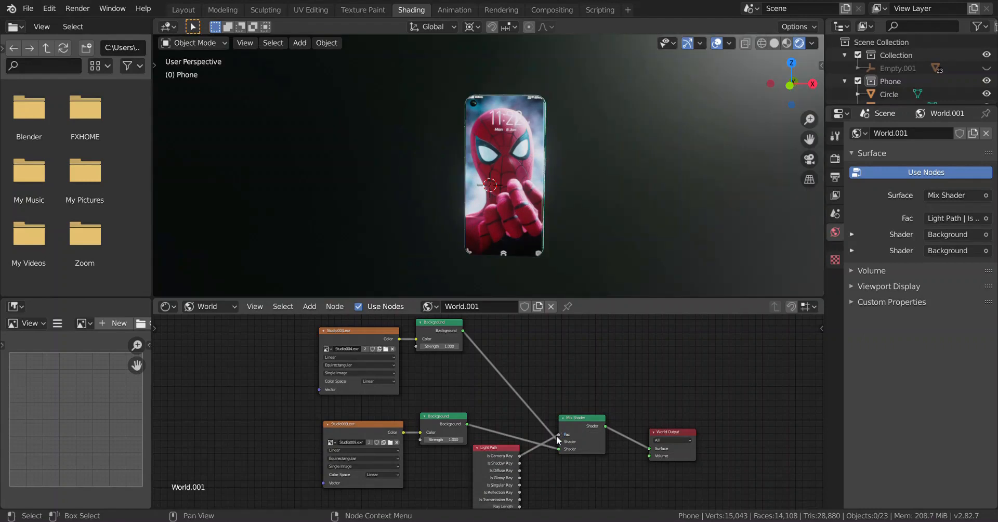
- Set the strength of the duplicated Background node to 3
left_click(455, 346)
type("3")
key("Return")
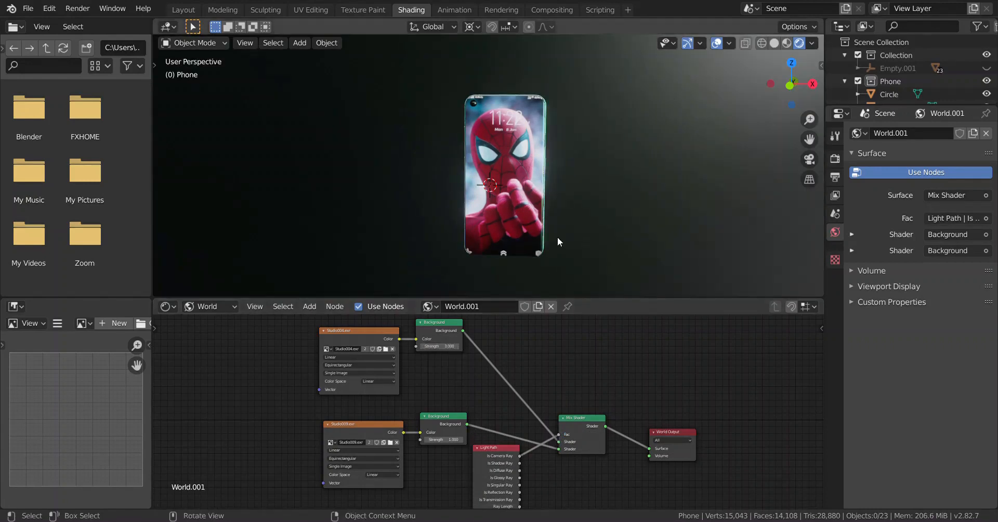
mouse_move(536, 200)
middle_mouse_down()
mouse_move(567, 198)
mouse_move(592, 159)
mouse_move(617, 162)
mouse_move(607, 143)
mouse_move(608, 179)
mouse_move(560, 220)
mouse_move(535, 203)
middle_mouse_up()
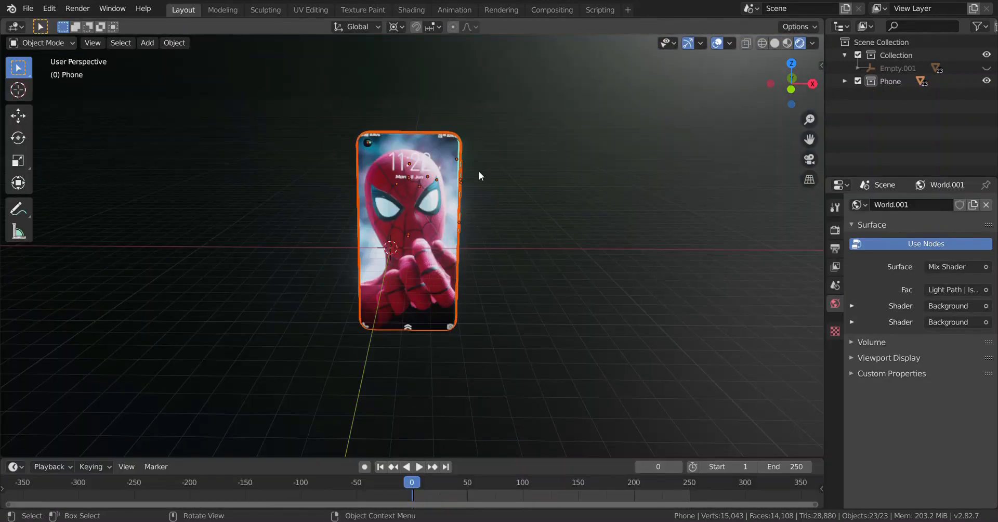
- Switch the Layout viewport to Solid shading and hide all the phone objects
left_click(501, 203)
key("z")
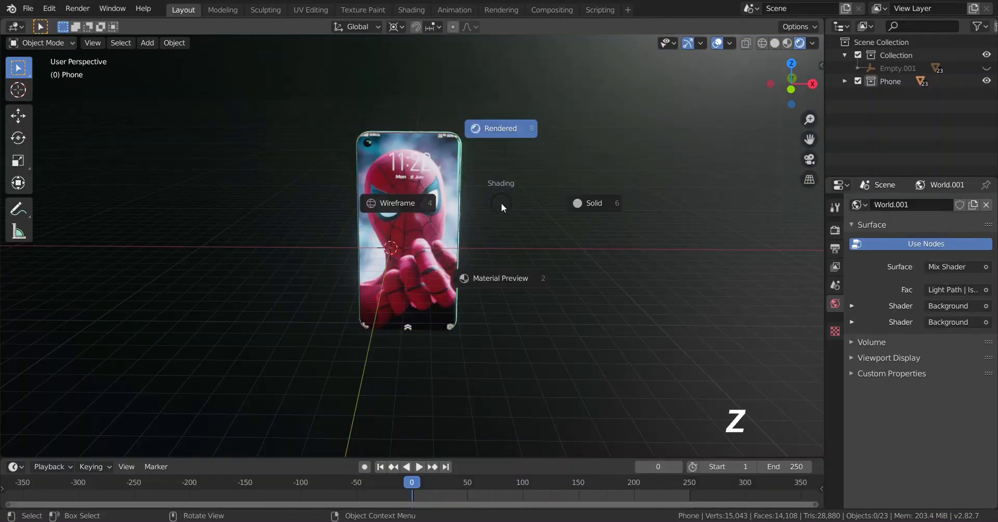
left_click(572, 204)
key("a")
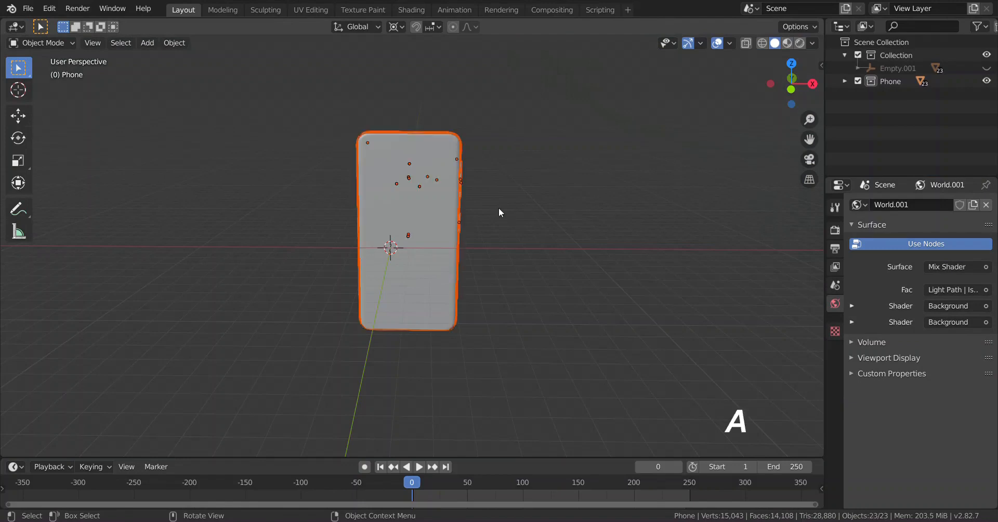
key("h")
- Add a camera at the world origin and clear its rotation
key("shift+a")
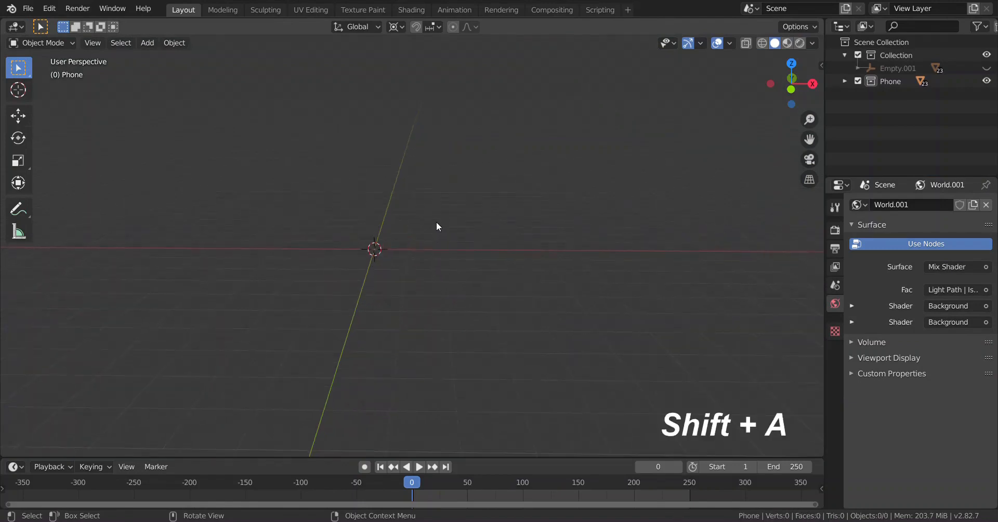
left_click(402, 287)
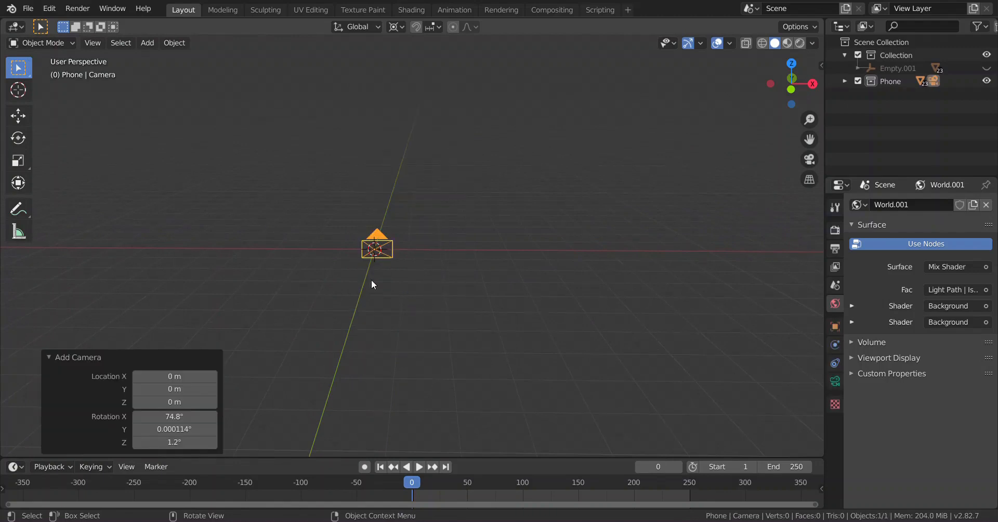
key("alt+r")
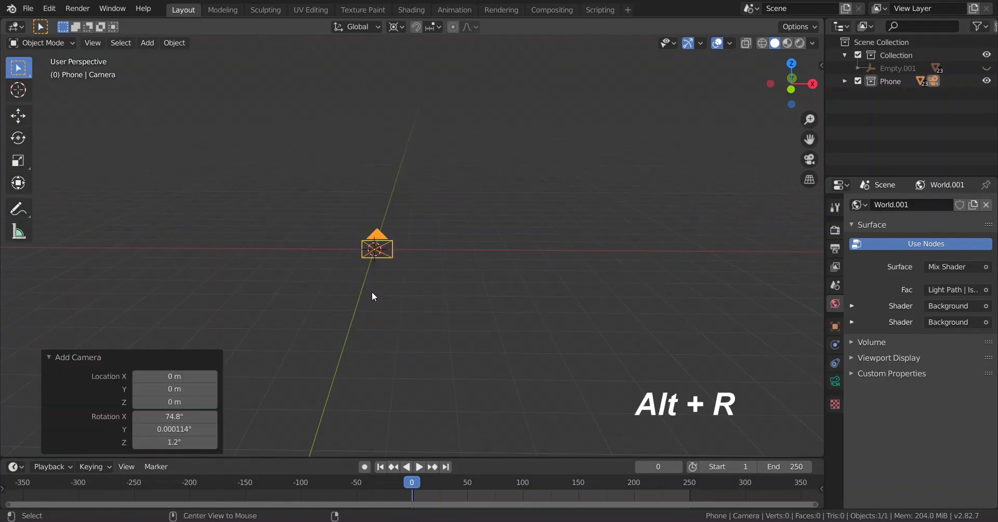
left_click(477, 313)
- Add a cube-shaped empty at the world origin around the camera
middle_click_drag(427, 304, 442, 314)
key("shift+a")
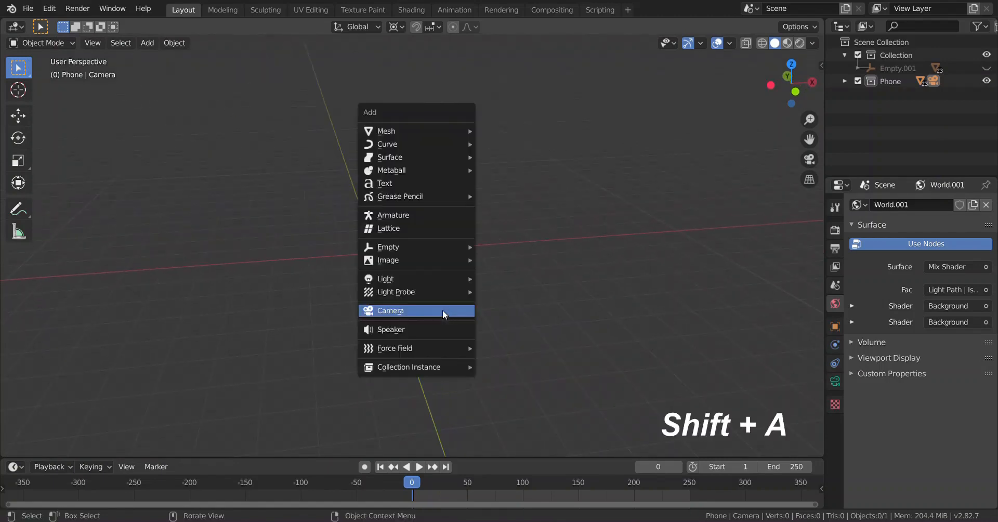
mouse_move(425, 246)
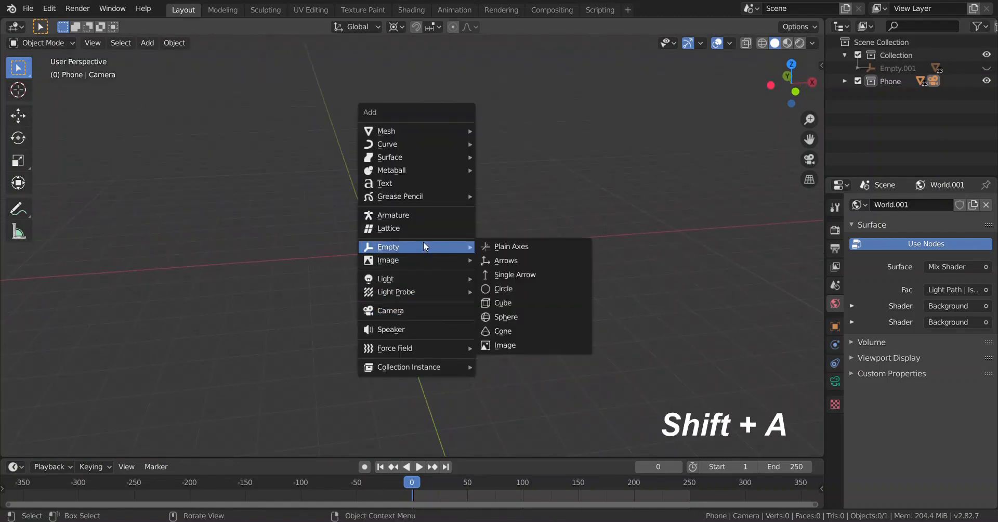
left_click(503, 302)
left_click(460, 279)
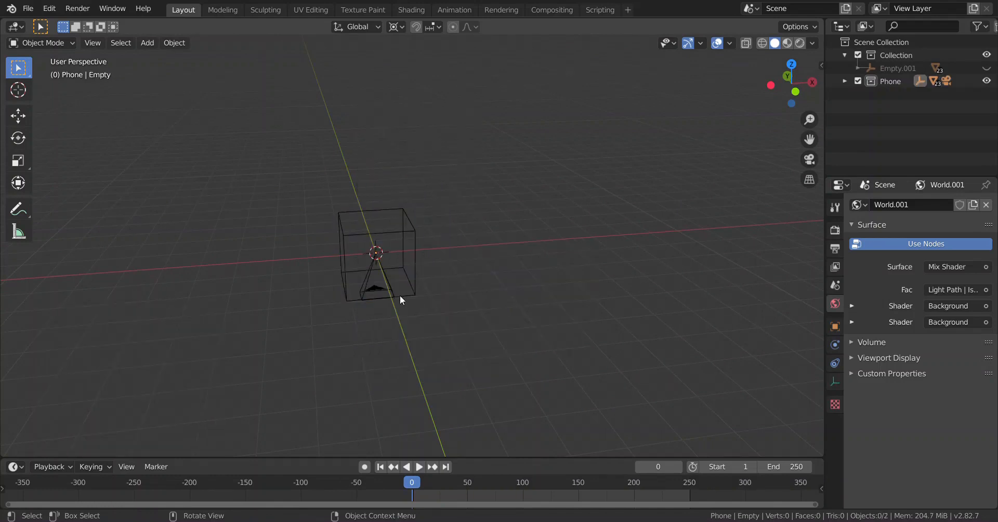
- Parent the camera to the cube empty using the Object parent type
left_click(379, 289)
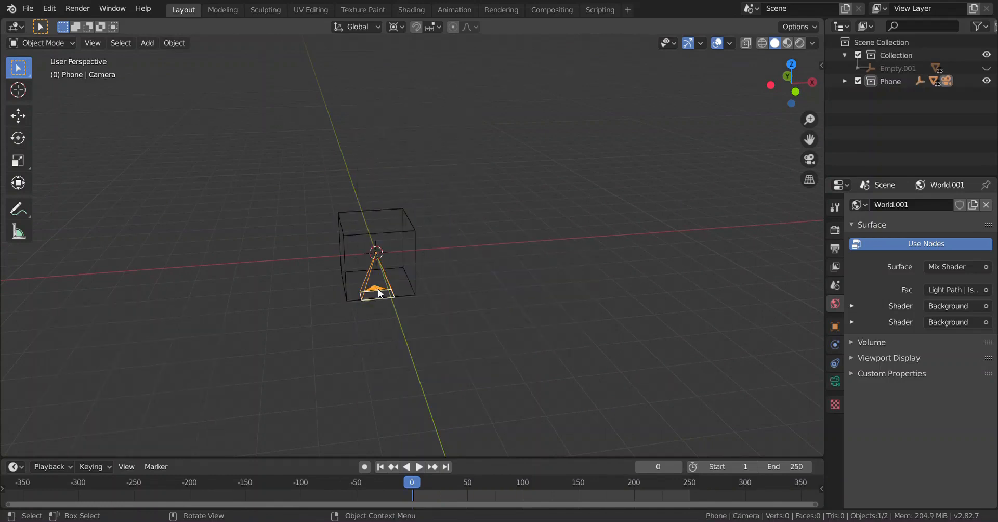
left_click(416, 263, "shift")
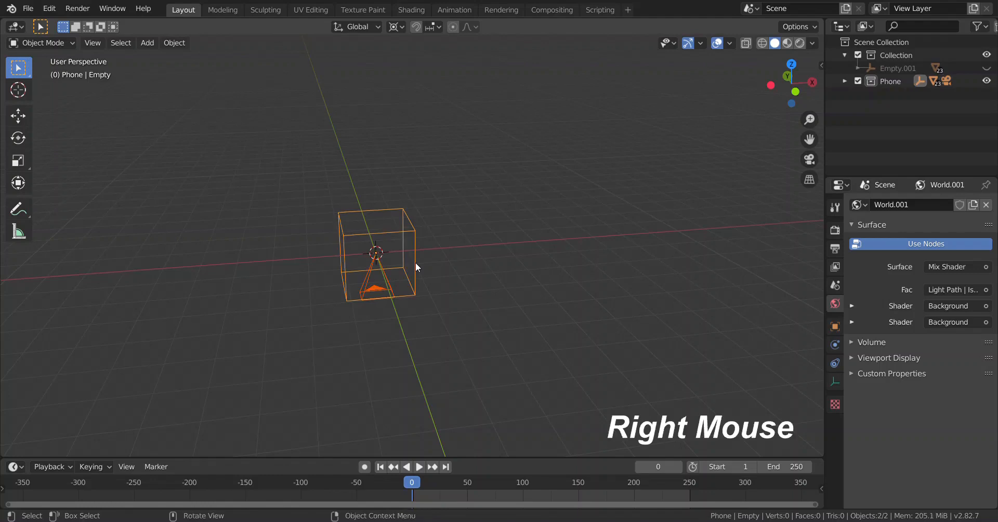
right_click(416, 263)
mouse_move(416, 263)
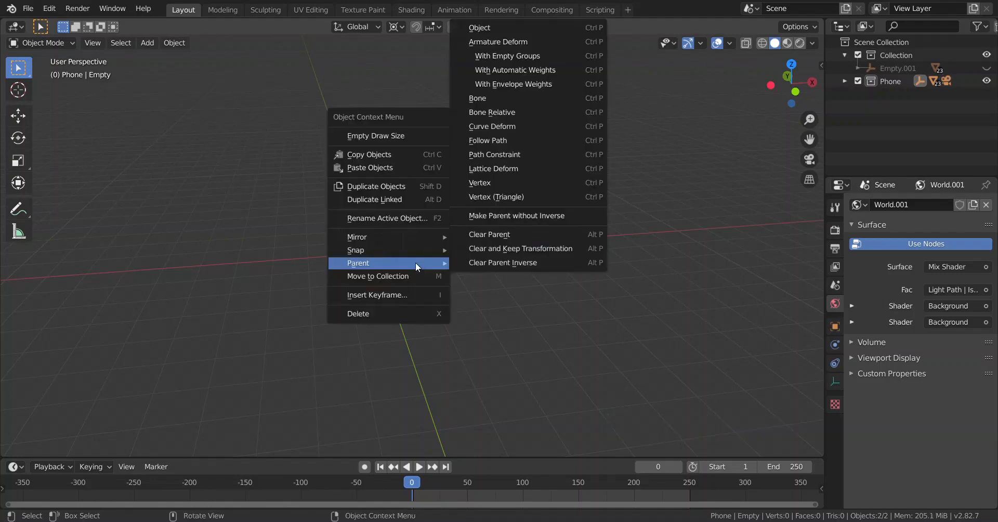
left_click(581, 28)
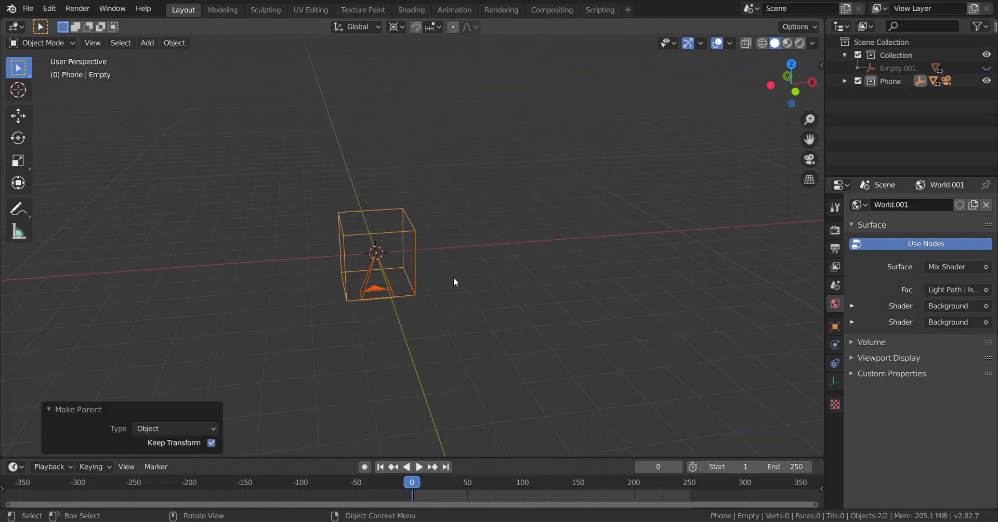
left_click(254, 416)
- Try moving the cube empty to test whether the camera follows it
left_click(413, 290)
key("g")
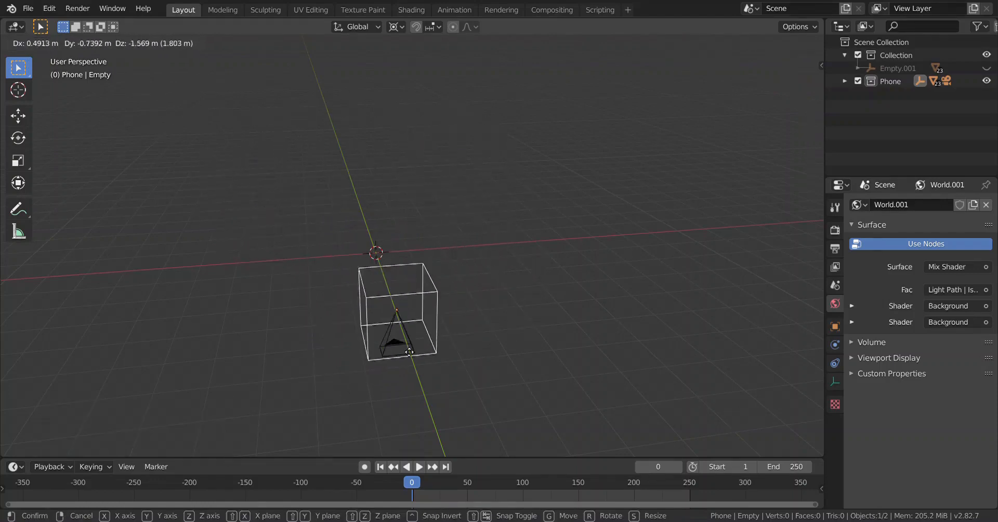
key("Escape")
- Add a Bezier circle curve with a 1 m radius at the world origin
scroll(478, 284, "down", 5)
middle_click_drag(479, 284, 450, 283)
left_click(450, 283)
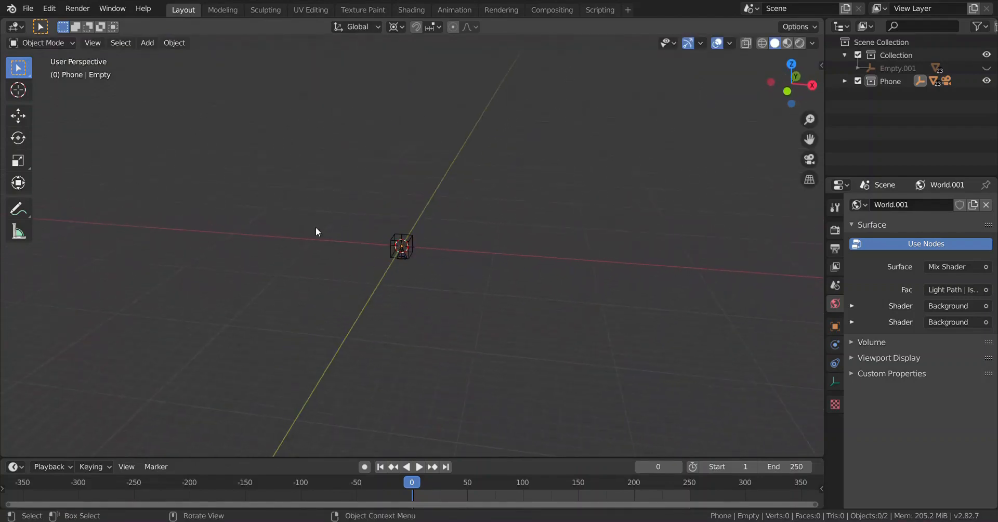
left_click(141, 46)
mouse_move(152, 70)
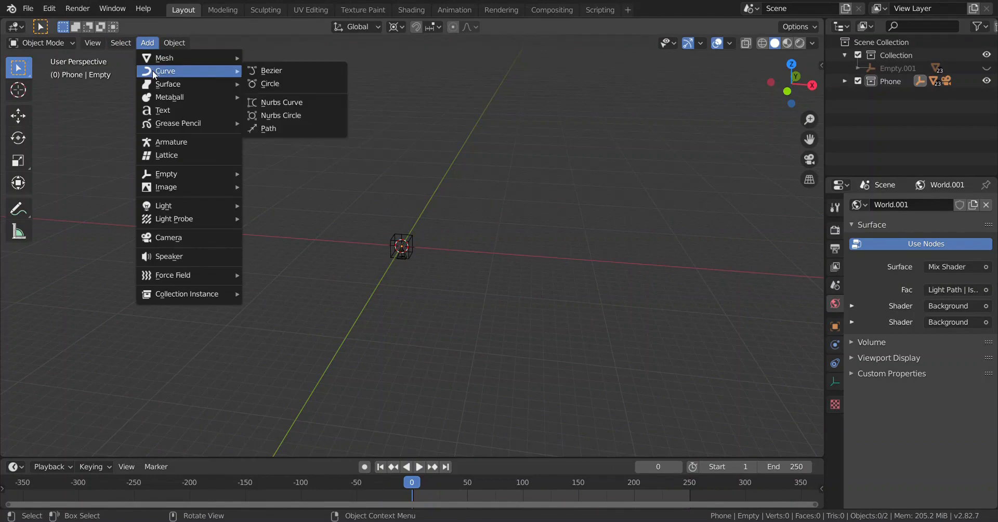
left_click(253, 86)
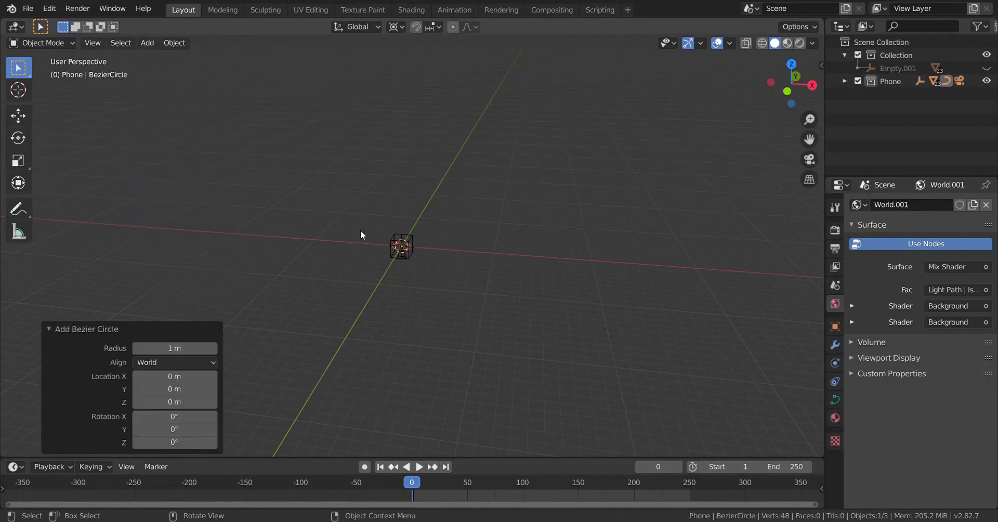
- Scale the Bezier circle uniformly by a factor of 60
key("s")
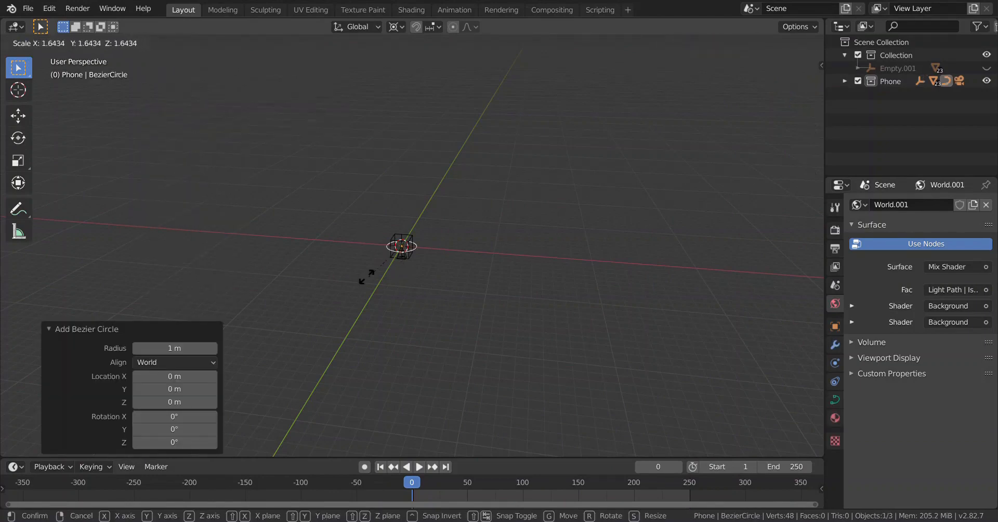
type("6")
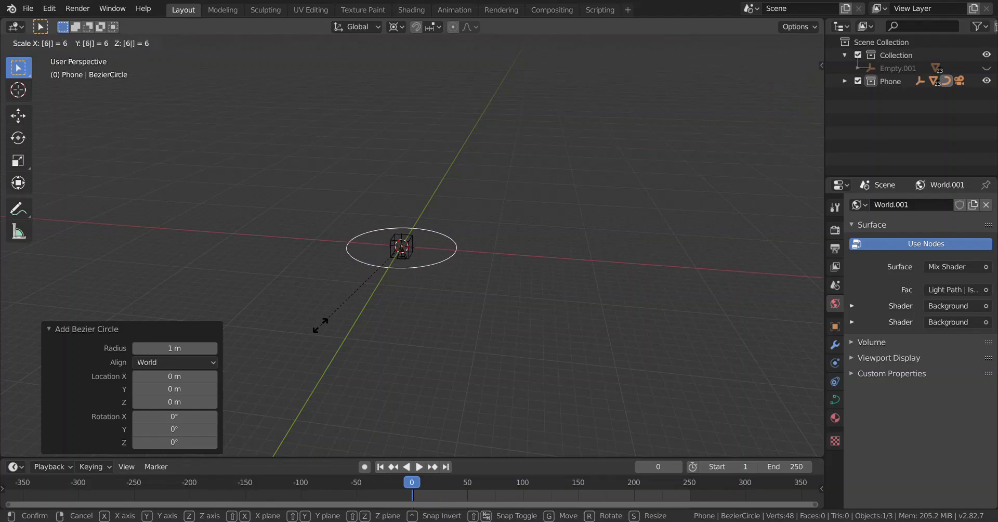
type("0")
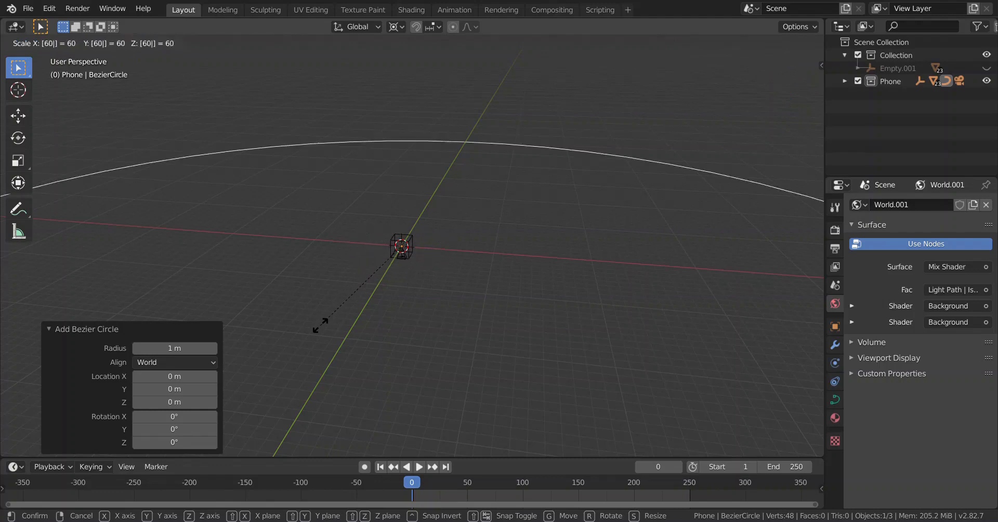
key("Return")
left_click(458, 313)
- Add a Follow Path constraint to the cube empty, targeting BezierCircle
middle_click_drag(458, 313, 413, 241)
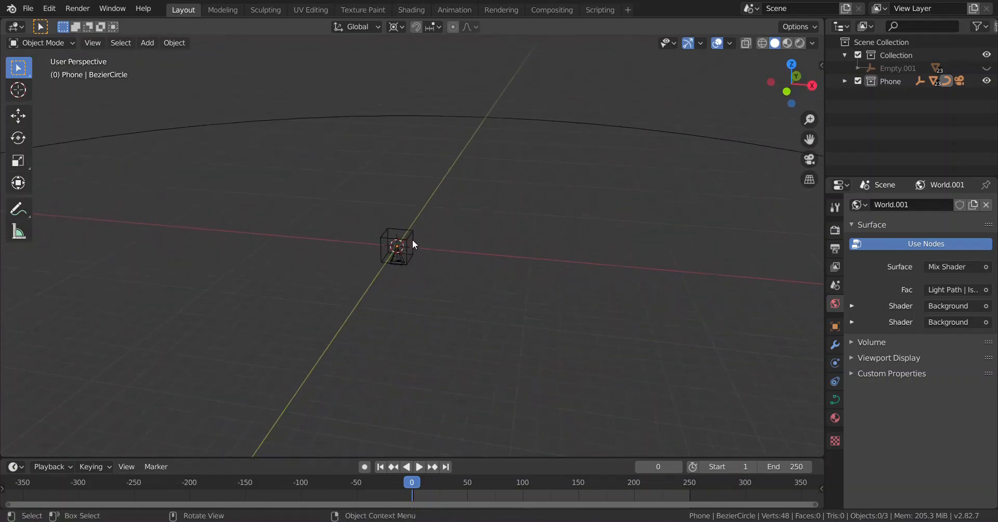
left_click(413, 243)
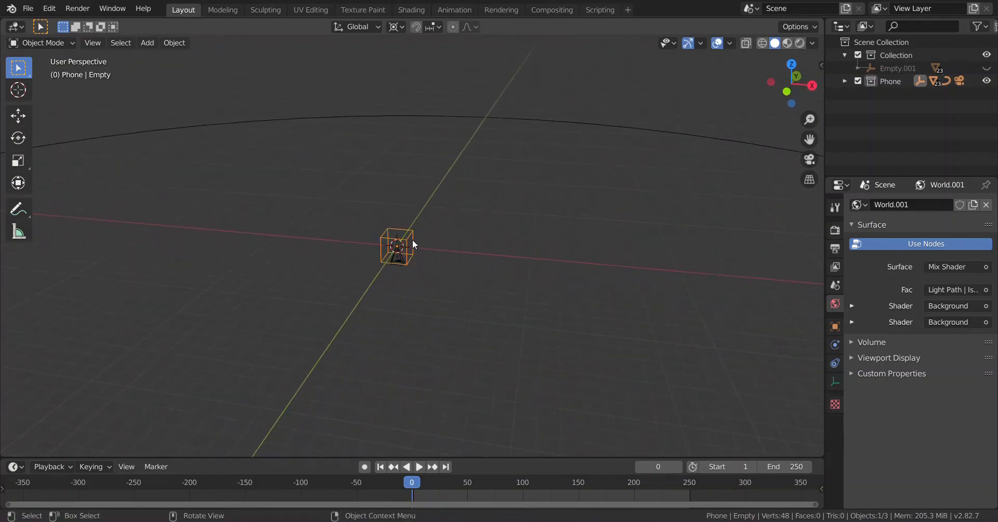
left_click(834, 362)
left_click(915, 205)
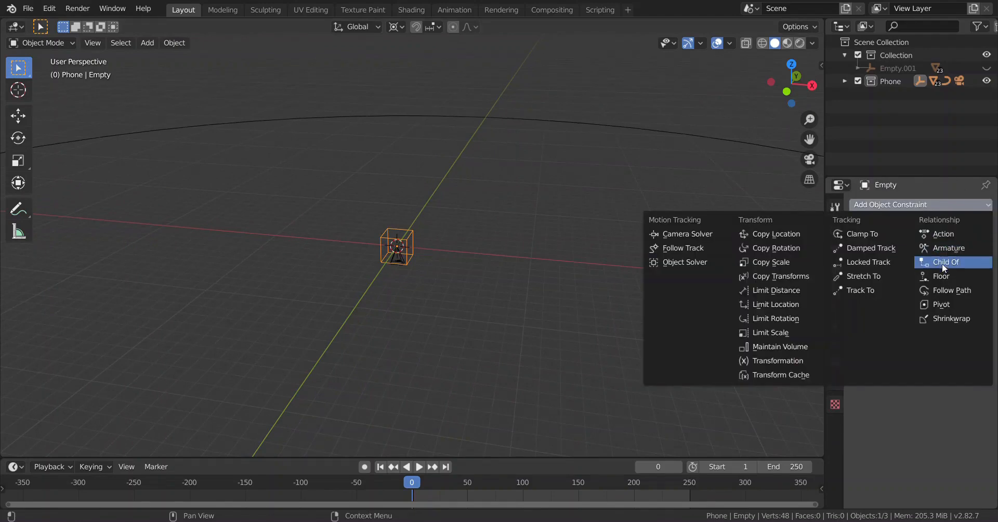
left_click(939, 287)
left_click(930, 248)
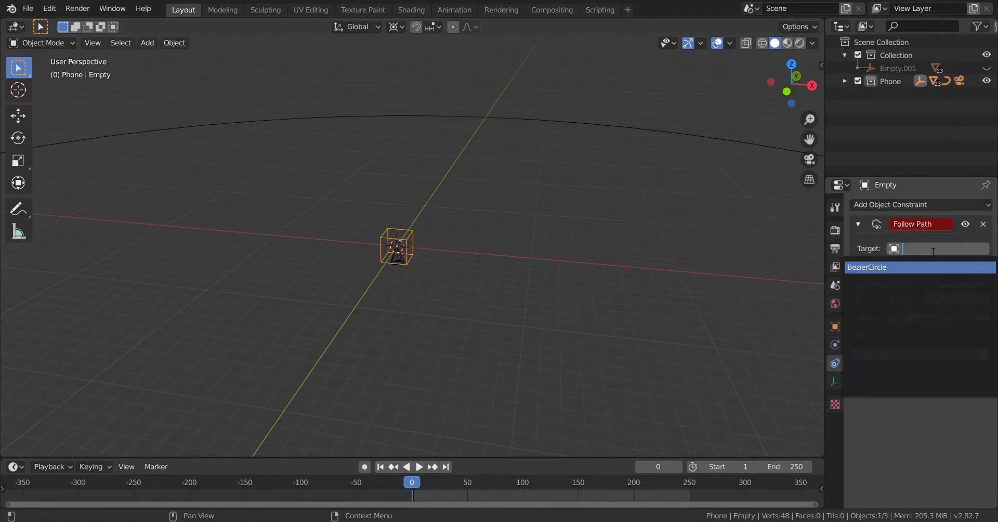
left_click(883, 269)
- Unhide the phone model and select its surrounding empty to identify it as Empty.001
scroll(656, 238, "down", 6)
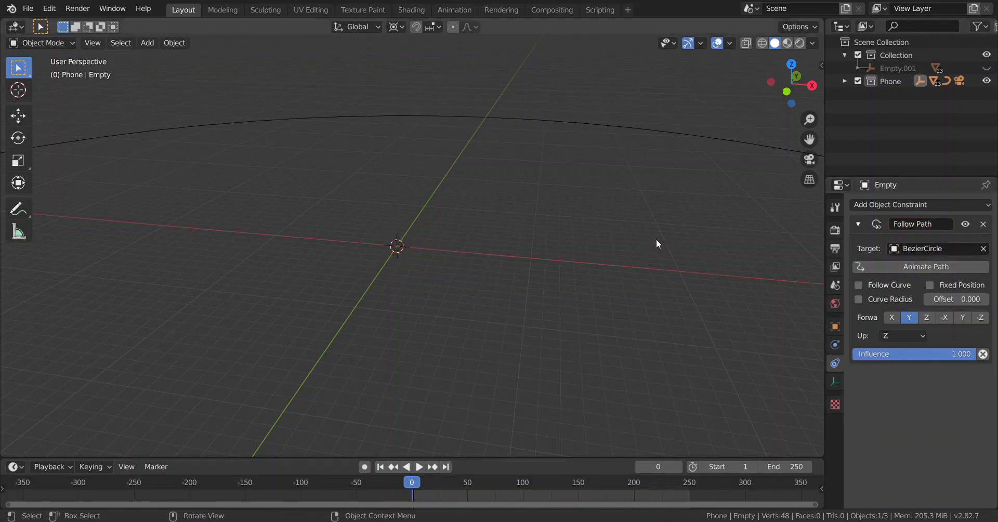
middle_click_drag(462, 333, 510, 305)
key("alt+h")
key("alt+h")
left_click(509, 301)
scroll(432, 249, "up", 4)
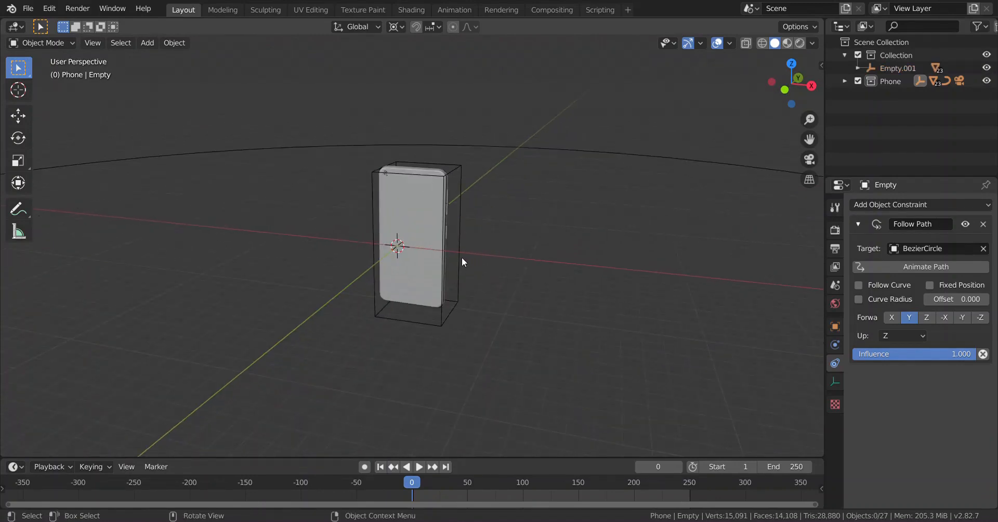
left_click(460, 257)
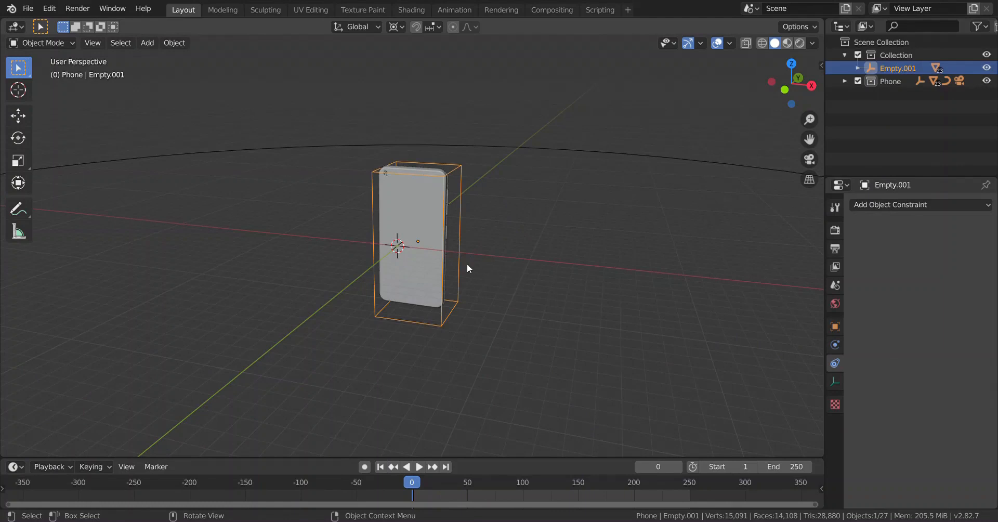
scroll(544, 257, "down", 5)
middle_click_drag(493, 269, 497, 260)
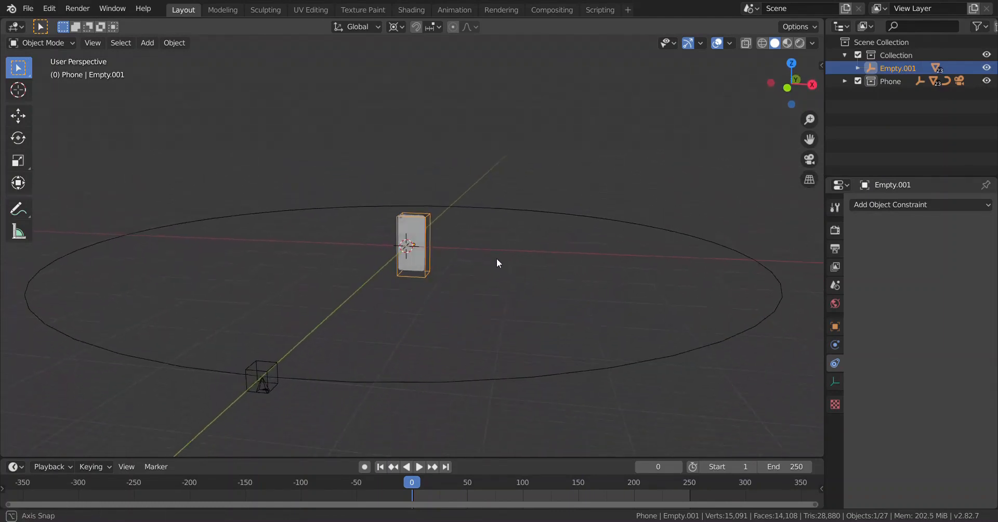
- Add a Track To constraint to the camera with Empty.001 as its target
left_click(263, 385)
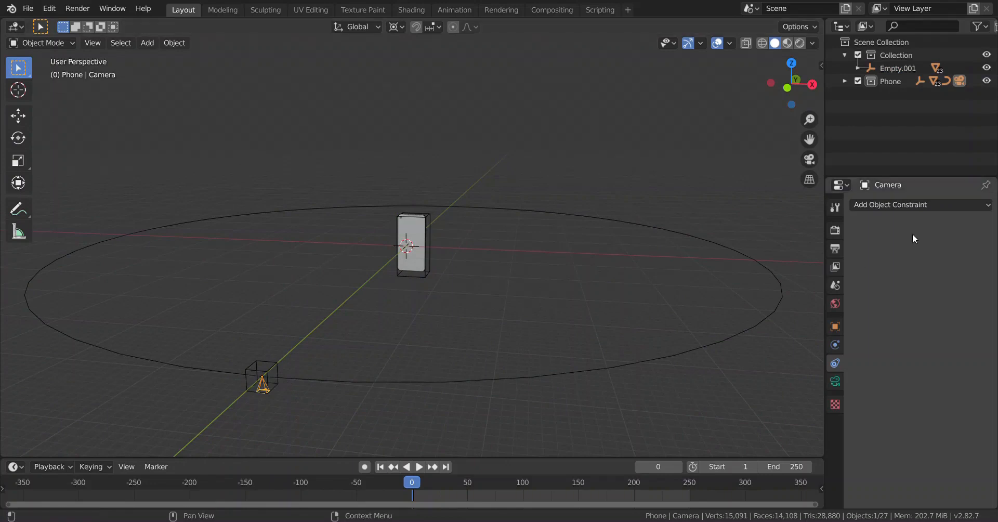
left_click(914, 205)
left_click(862, 290)
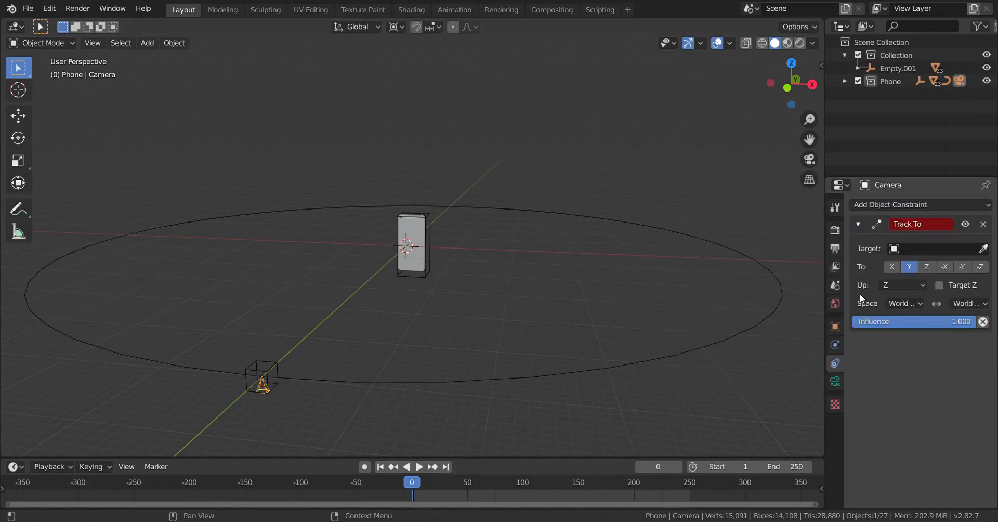
left_click(915, 248)
type("Empty")
scroll(891, 334, "down", 20)
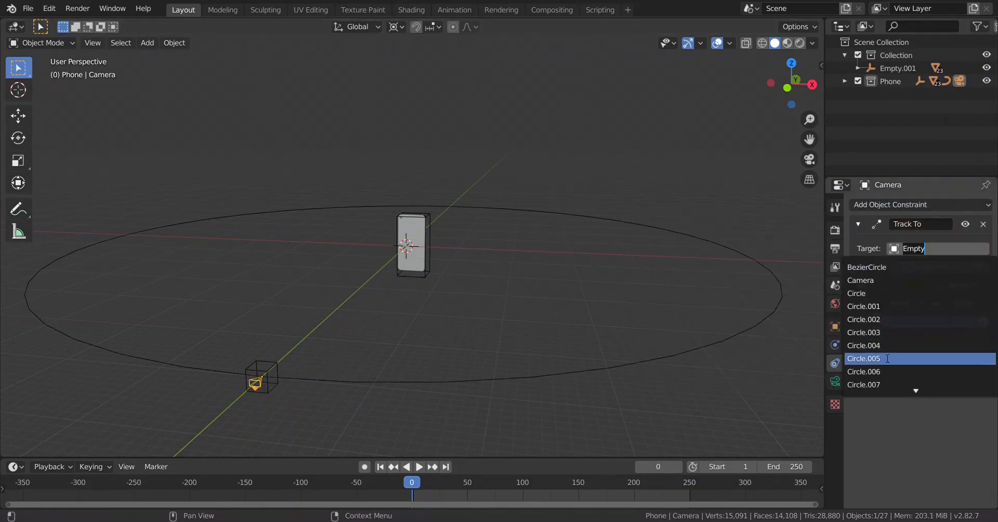
left_click(874, 319)
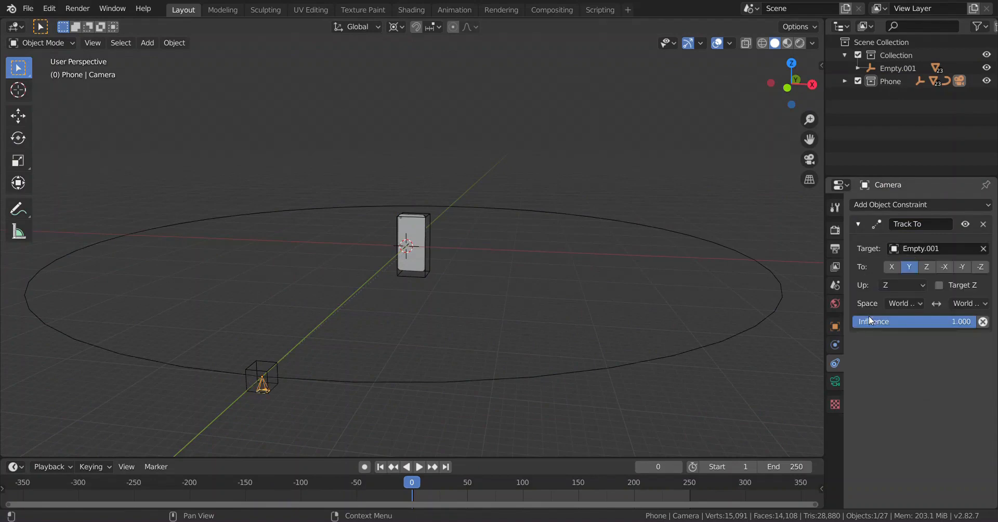
- Set the camera's Track To constraint to up axis Y and tracking axis -Z, and check the camera view
left_click(902, 284)
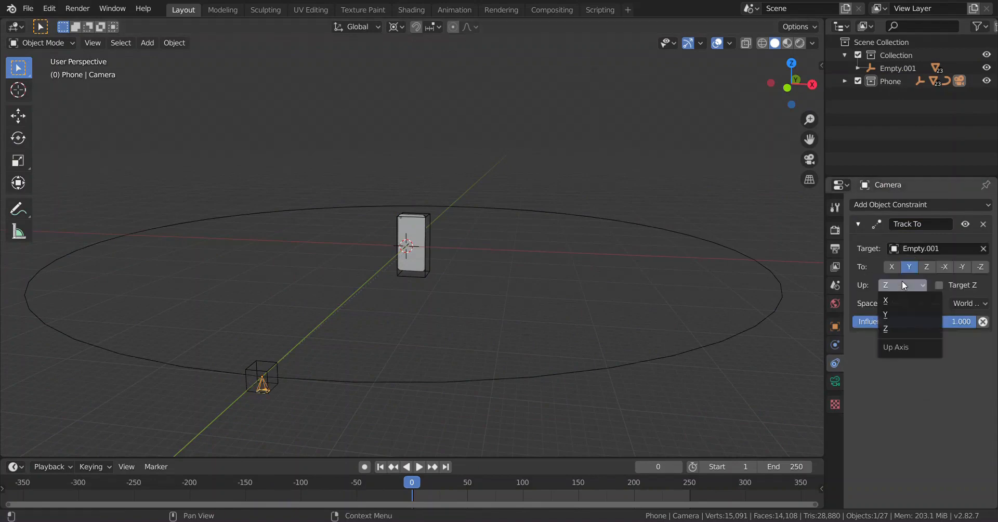
left_click(894, 314)
left_click(987, 267)
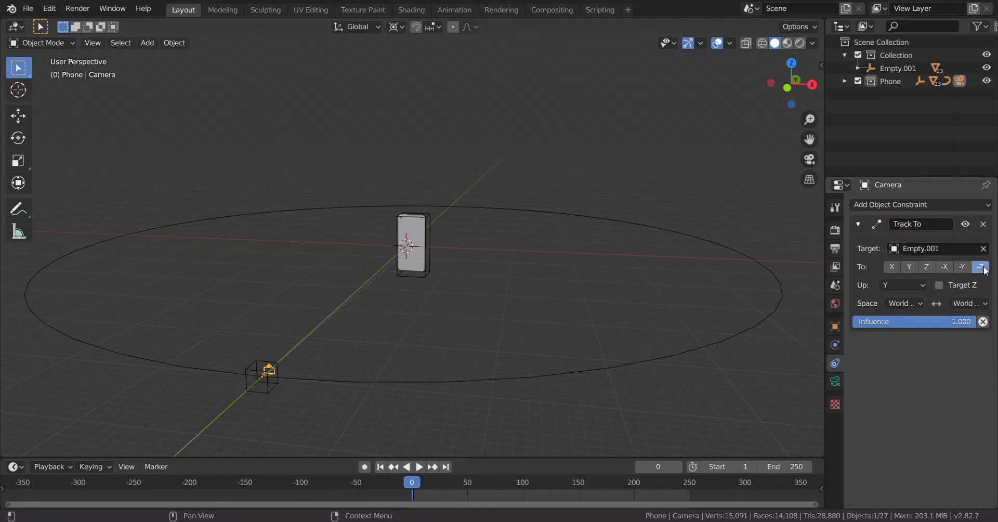
left_click(384, 307)
key("KP_0")
key("KP_0")
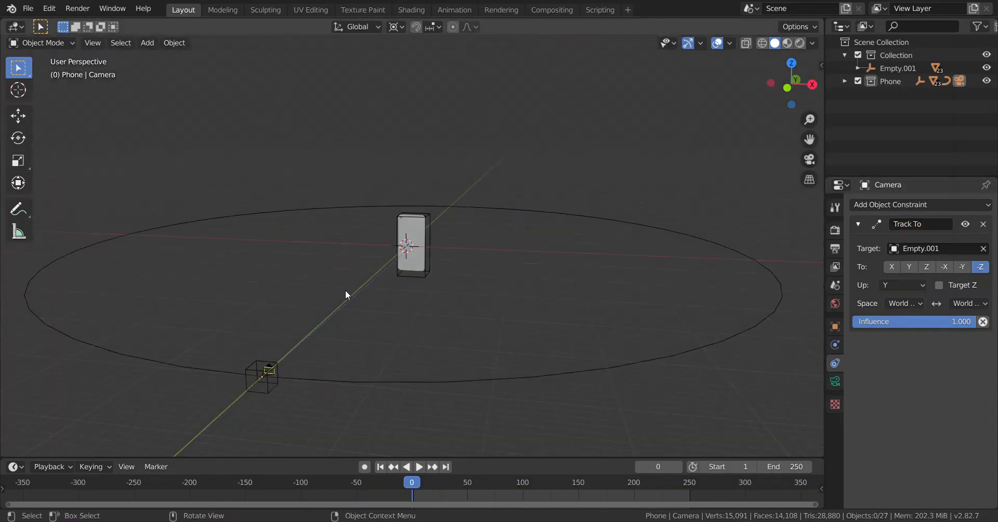
mouse_move(373, 300)
middle_mouse_down()
mouse_move(391, 303)
mouse_move(384, 297)
middle_mouse_up()
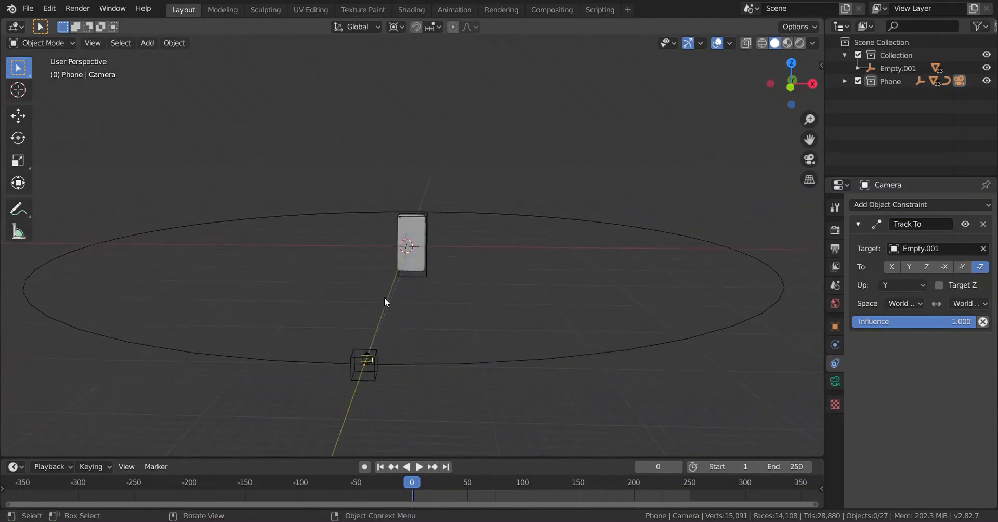
- Rotate the Bezier circle around the Y axis so the camera path slopes diagonally around the phone
left_click(436, 362)
key("r")
key("y")
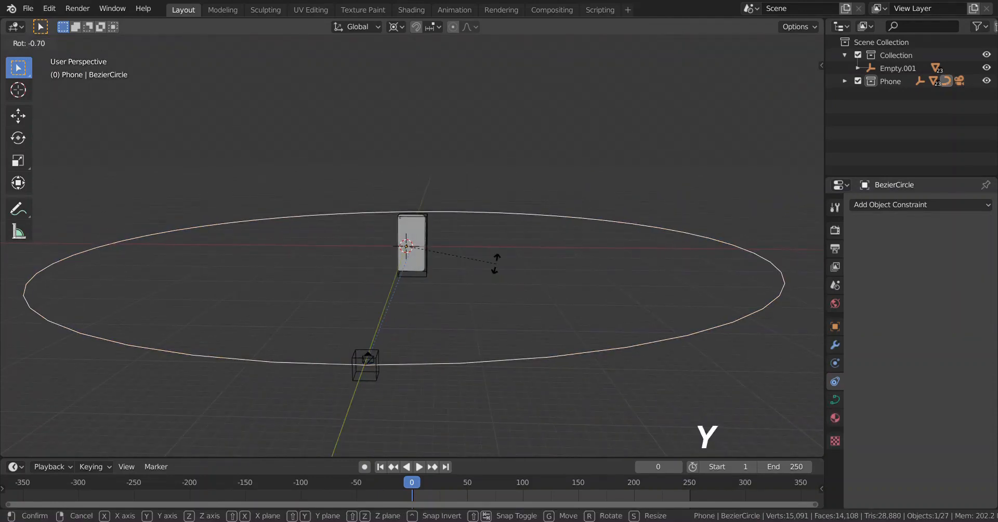
left_click(521, 299)
left_click(490, 345)
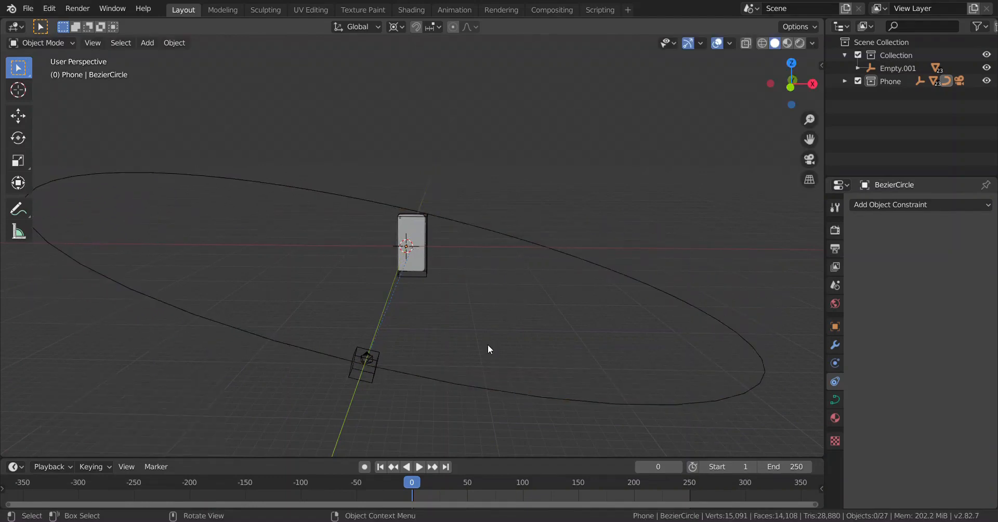
- Switch the viewport shading to Rendered for a closer view of the phone
scroll(426, 254, "up", 8)
scroll(425, 254, "down", 2)
middle_click_drag(425, 253, 435, 275)
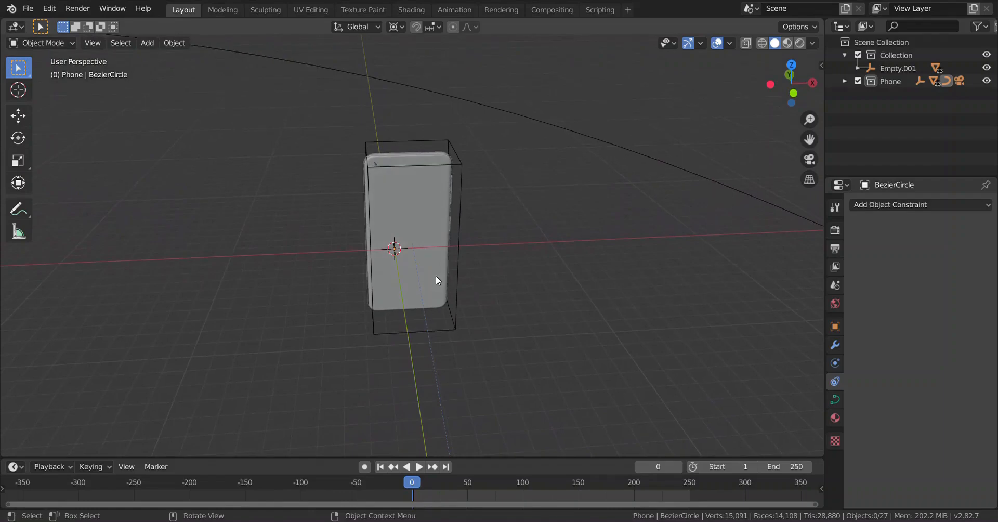
left_click_drag(321, 129, 513, 351)
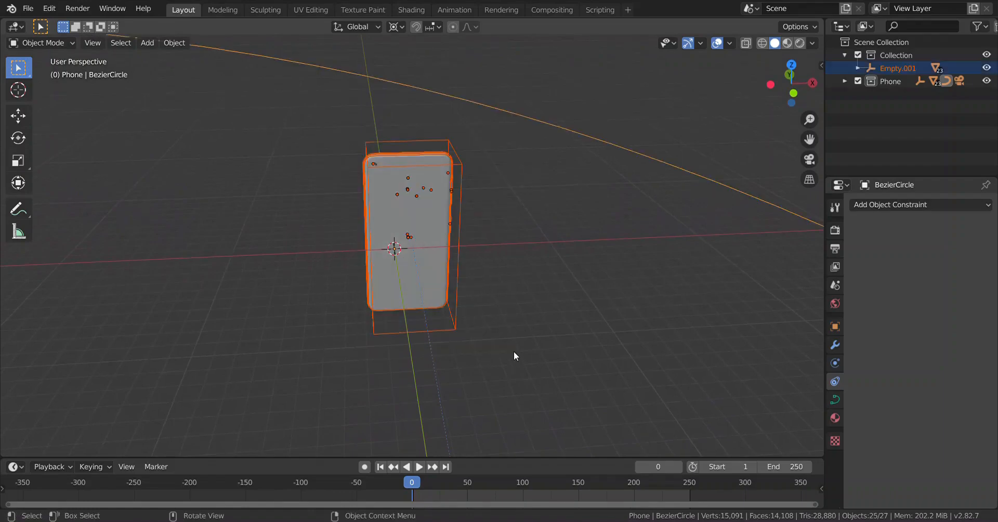
left_click(513, 351)
key("z")
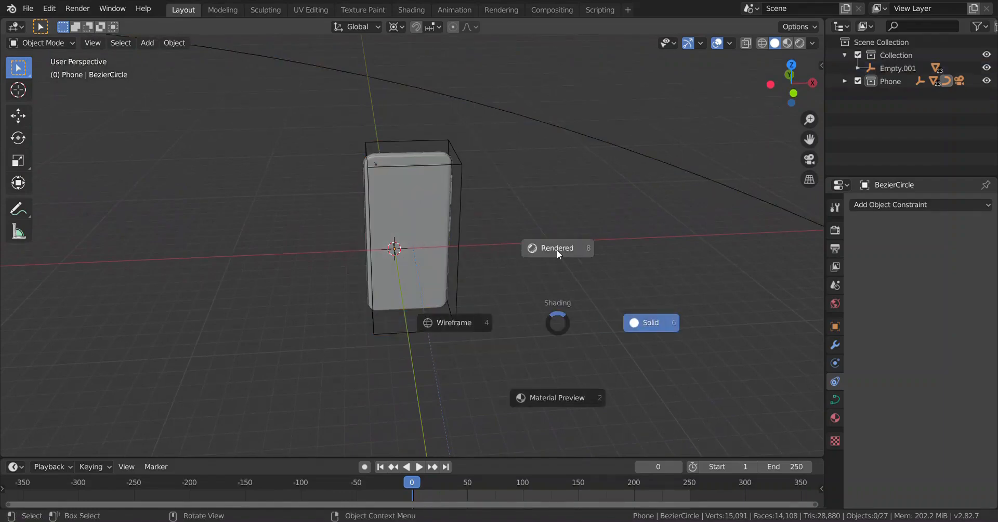
left_click(557, 249)
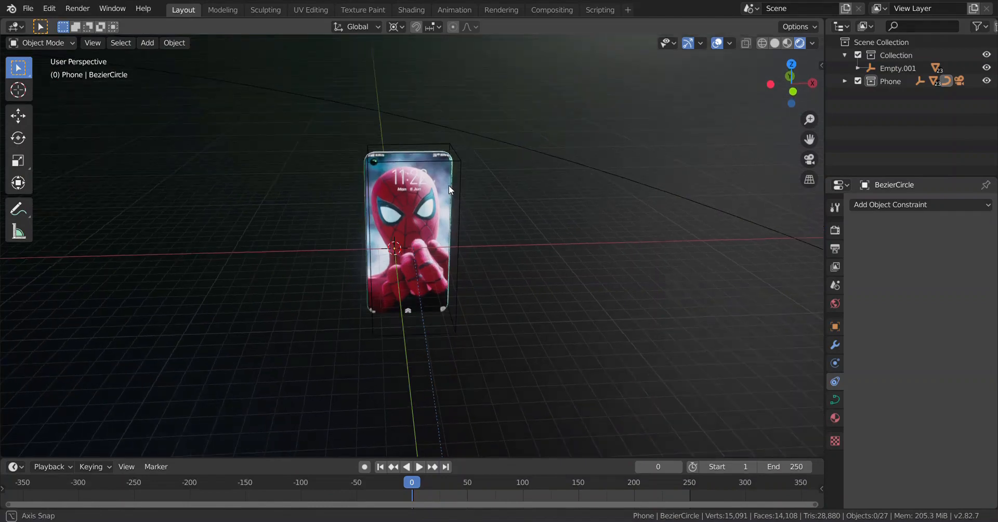
- Select the phone parts and their empty without the Bezier circle, and rotate them about -6.7° around the global X axis
middle_click_drag(448, 185, 364, 186)
left_click_drag(322, 142, 510, 316)
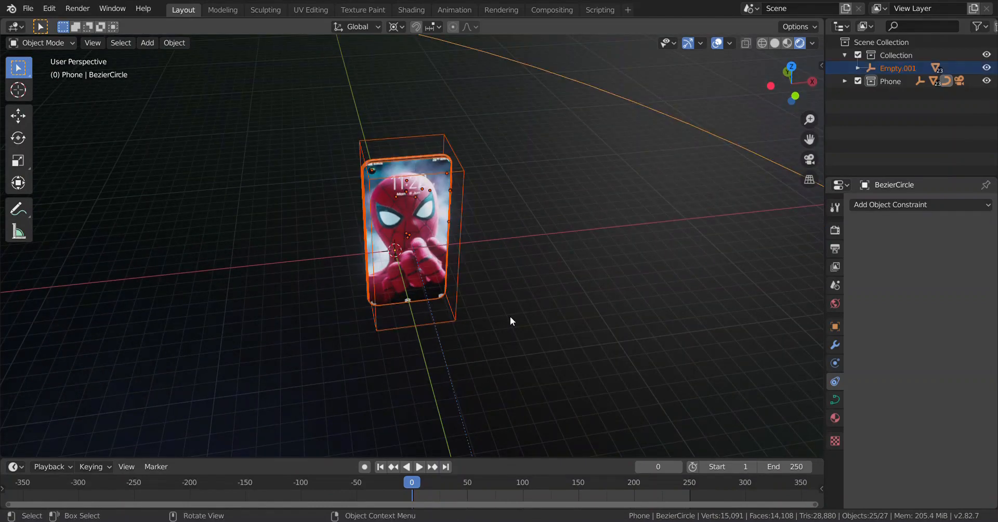
left_click(625, 98, "shift")
scroll(594, 135, "down", 6)
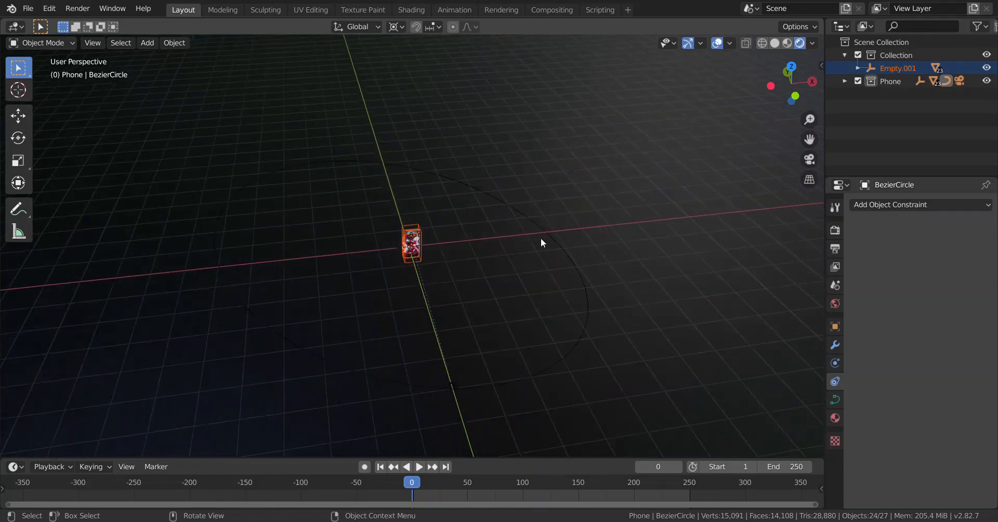
scroll(504, 239, "up", 10)
middle_click_drag(505, 239, 497, 205)
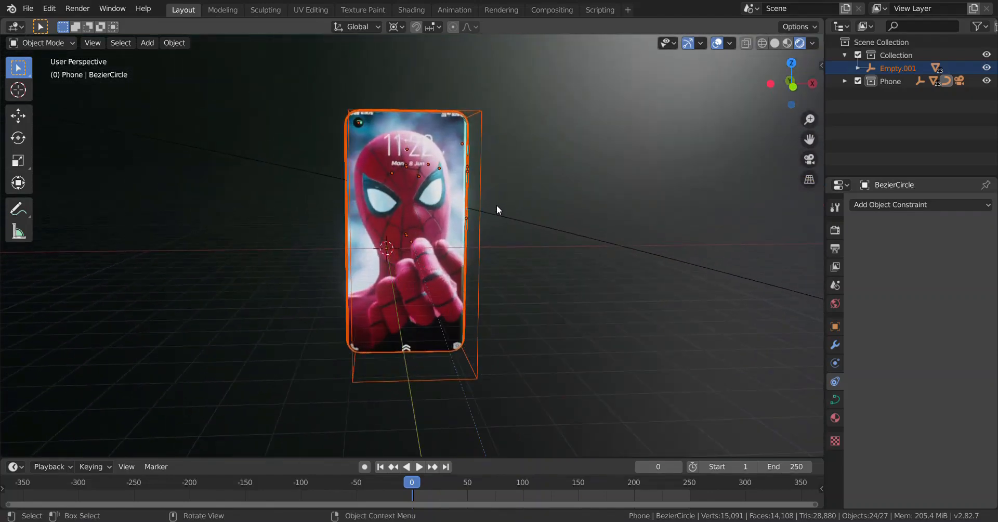
key("r")
key("x")
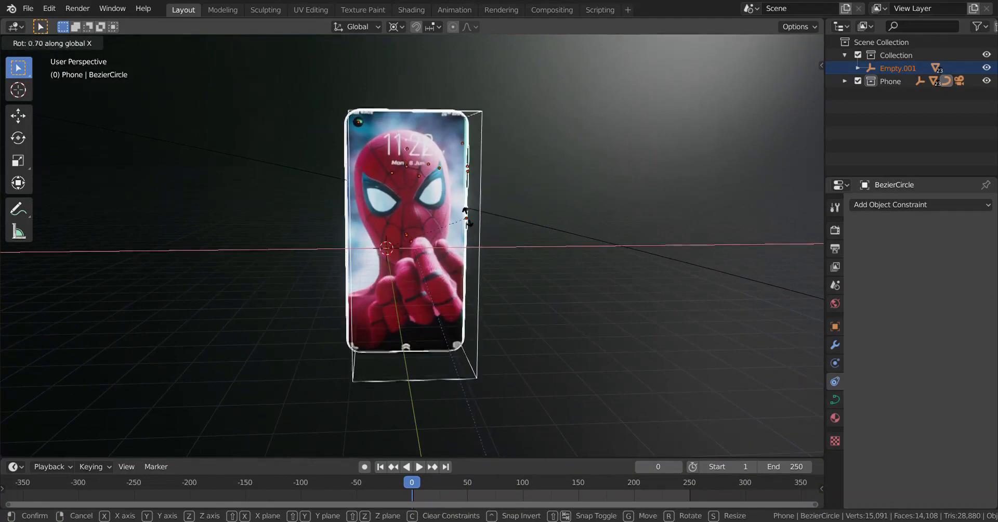
left_click(462, 200)
- Rotate the selected phone and empty about 7.6° around global Y and about 10.9° around global Z
key("r")
key("y")
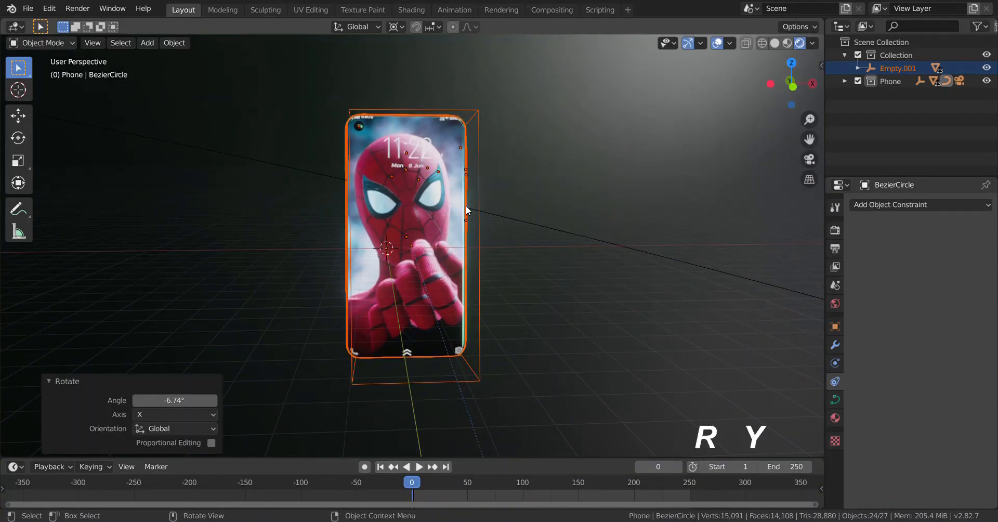
left_click(488, 210)
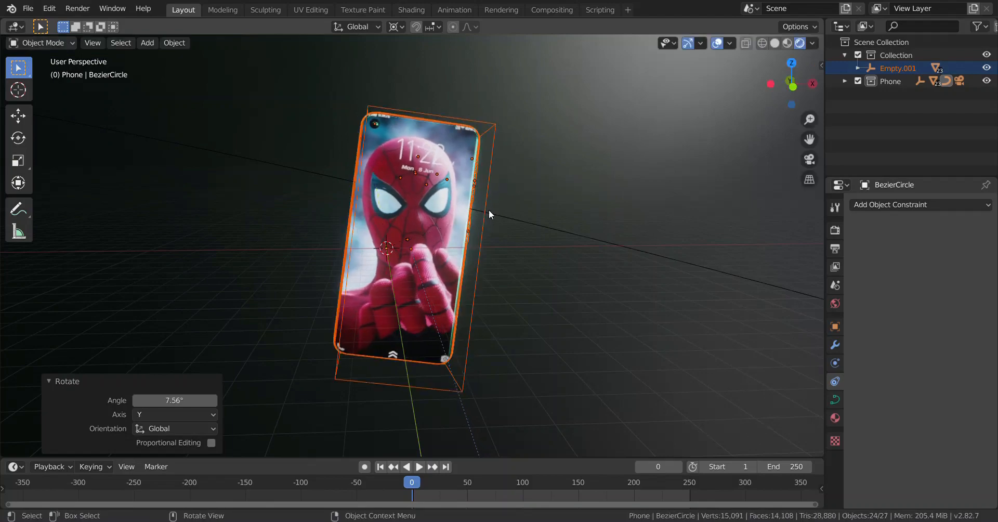
key("r")
key("z")
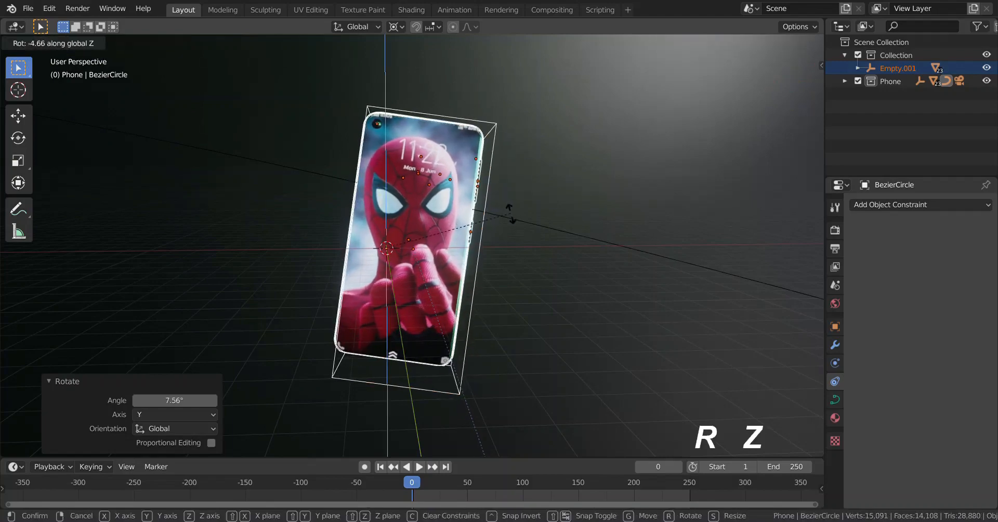
left_click(476, 192)
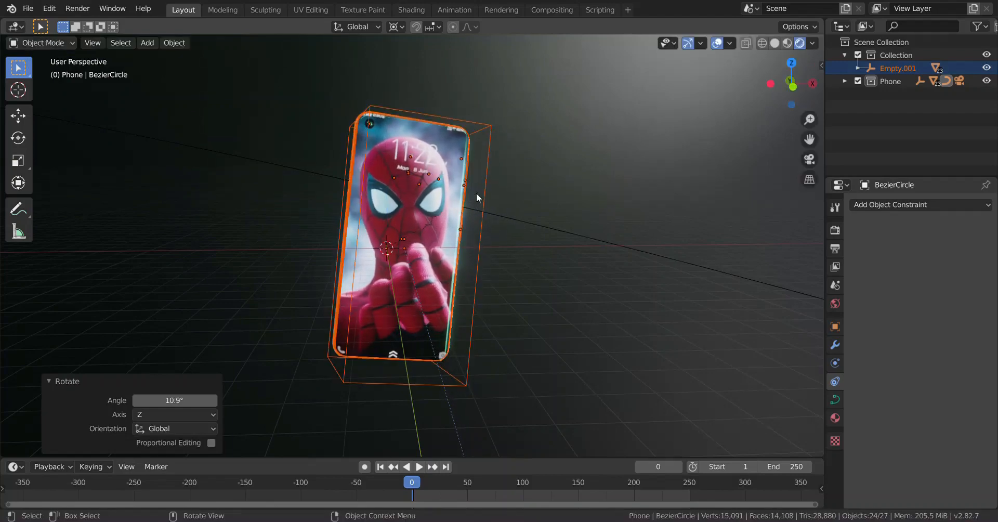
- Check the tilted phone's framing through the camera, and return to a free perspective view
left_click(529, 238)
key("KP_0")
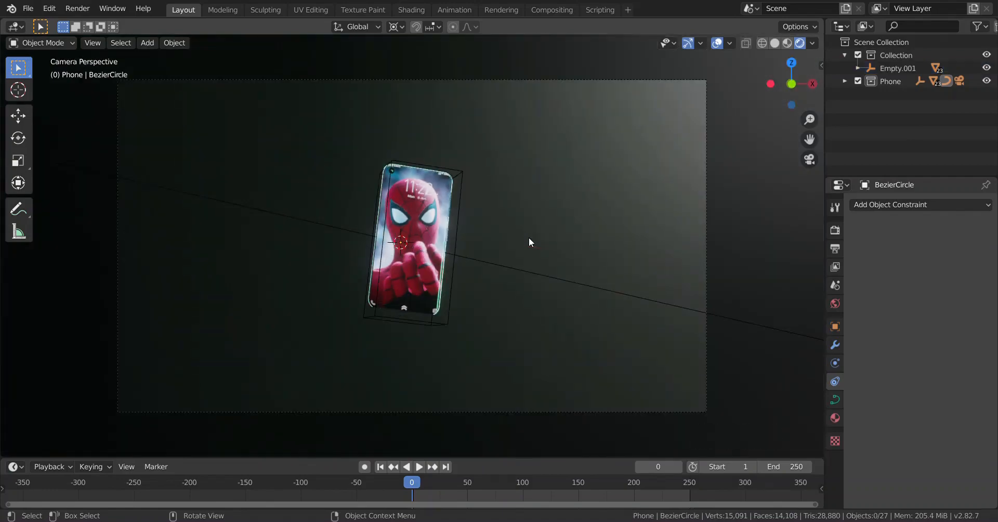
middle_click_drag(529, 237, 201, 237)
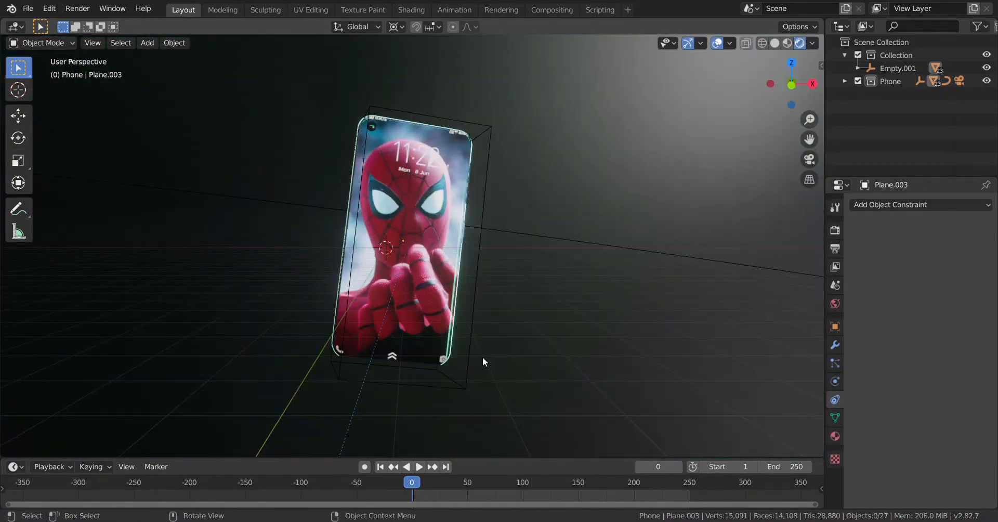
- Select the empty on the Bezier circle and enable Follow Curve and Fixed Position in its Follow Path constraint
scroll(482, 357, "down", 6)
scroll(482, 356, "down", 3)
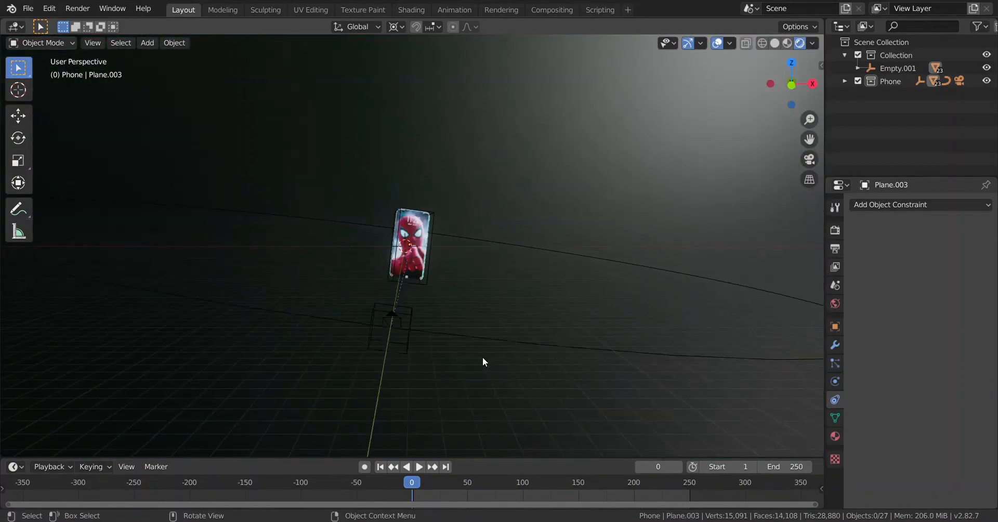
left_click(413, 319)
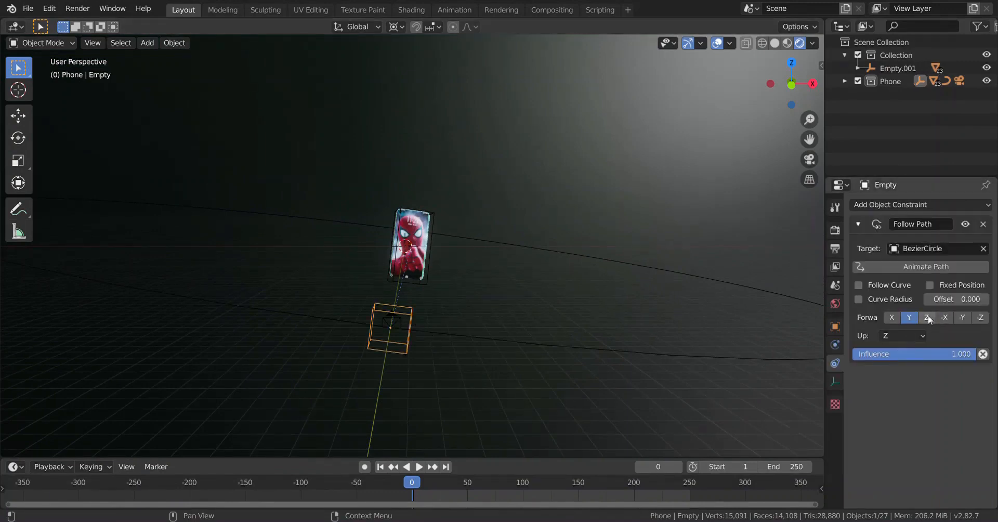
left_click(860, 285)
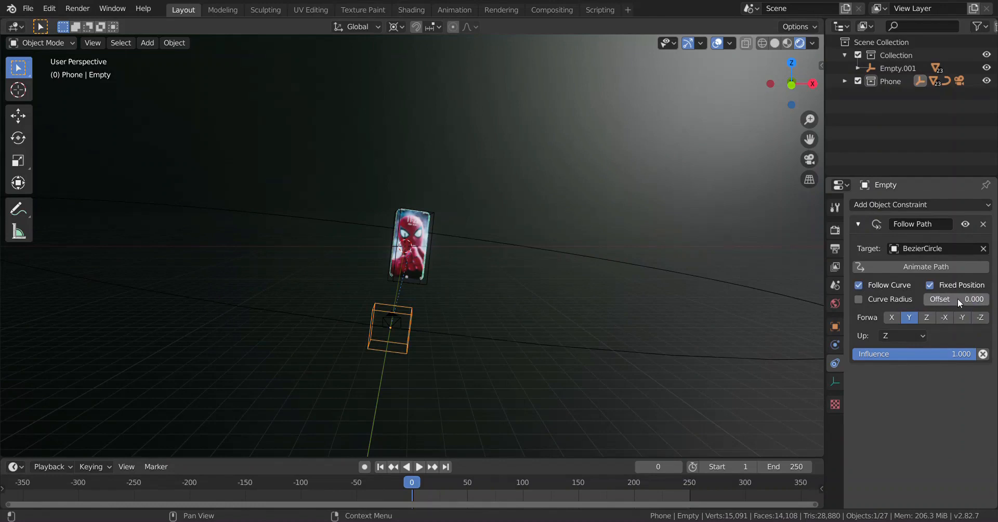
- Enlarge the timeline area and keyframe the Follow Path offset of 0 at frame 0
left_click_drag(578, 457, 594, 370)
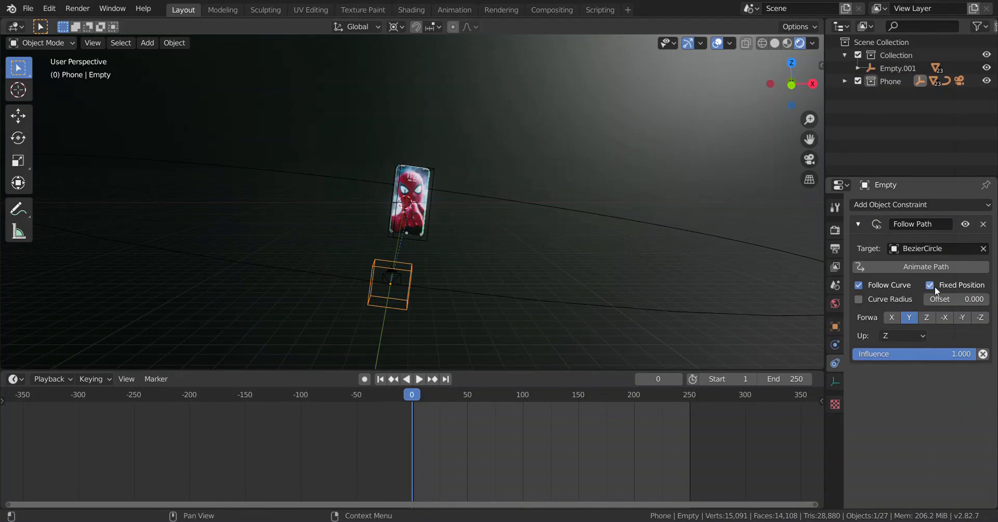
right_click(949, 298)
left_click(907, 298)
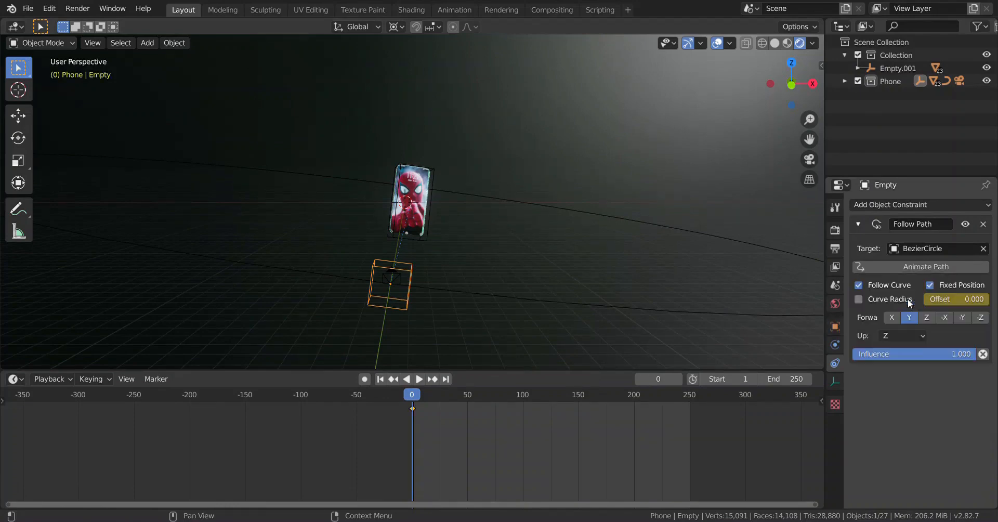
- At frame 250, set the empty's Follow Path offset to 1 and insert a keyframe for it
left_click(669, 383)
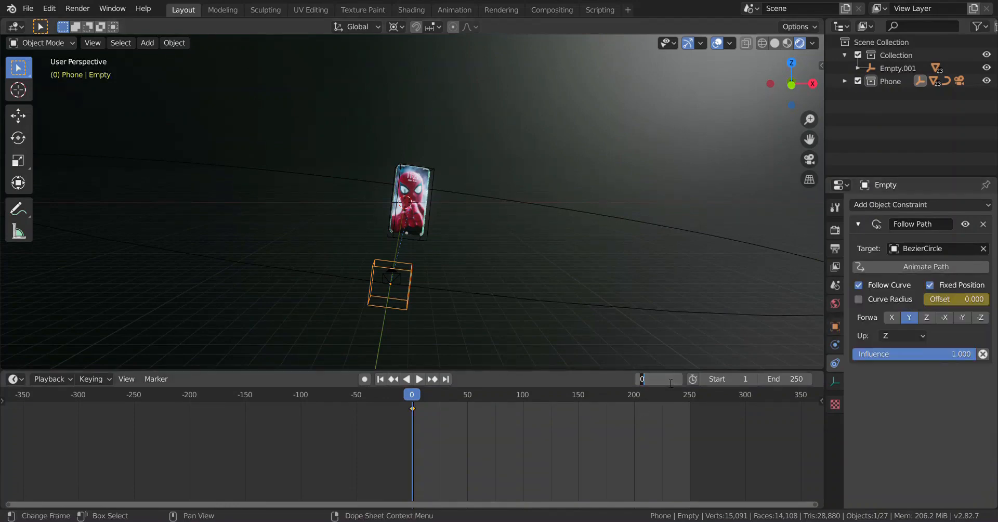
key("Return")
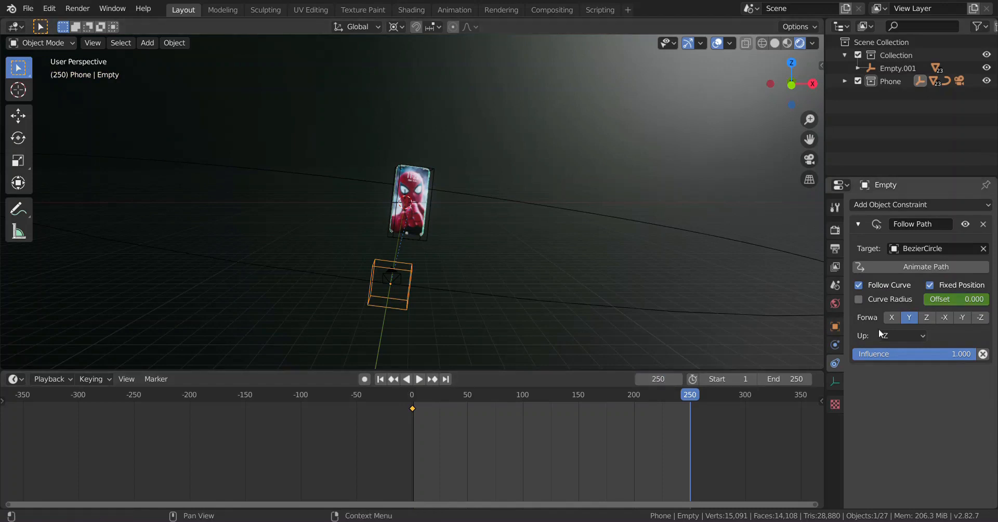
left_click(955, 300)
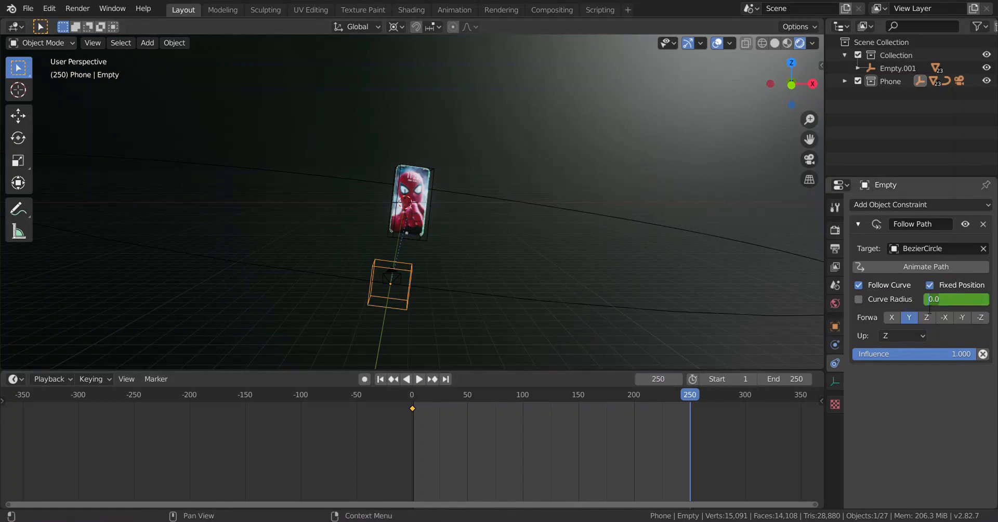
key("Return")
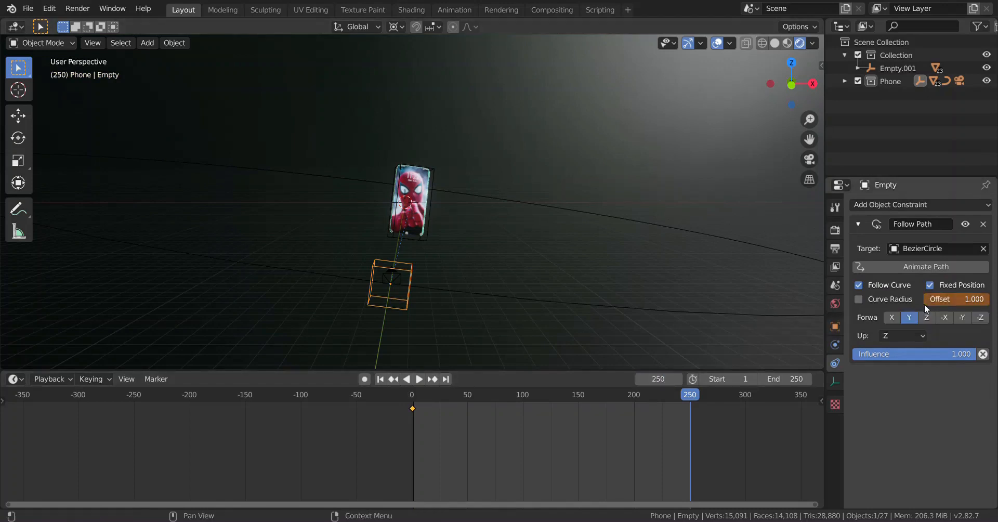
right_click(927, 306)
left_click(905, 305)
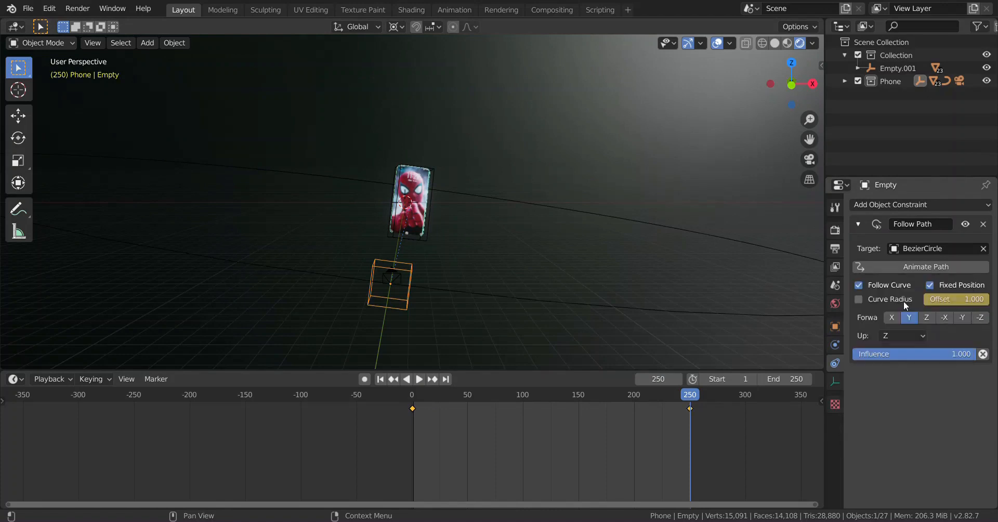
- Return to frame 0 and play the animation to examine how the empty and camera travel around the circle
left_click_drag(690, 394, 356, 397)
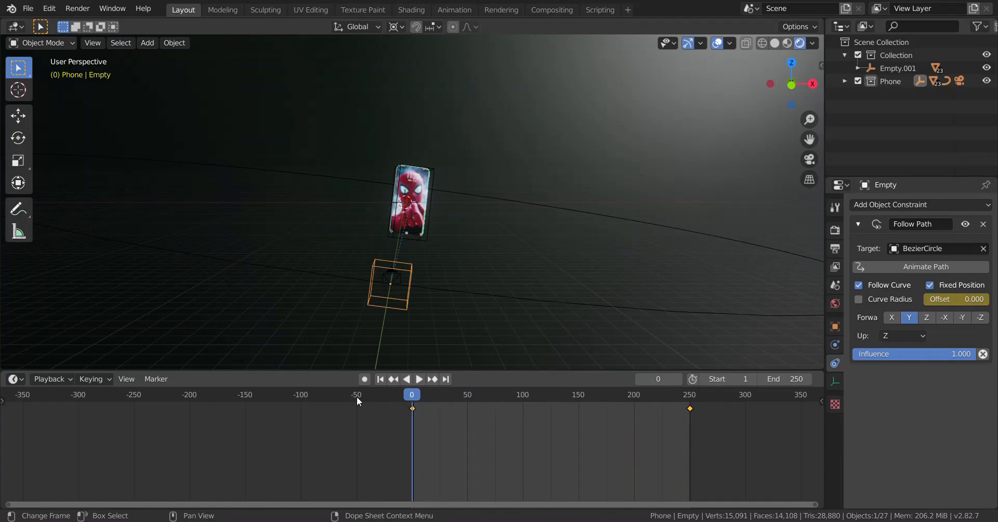
key("space")
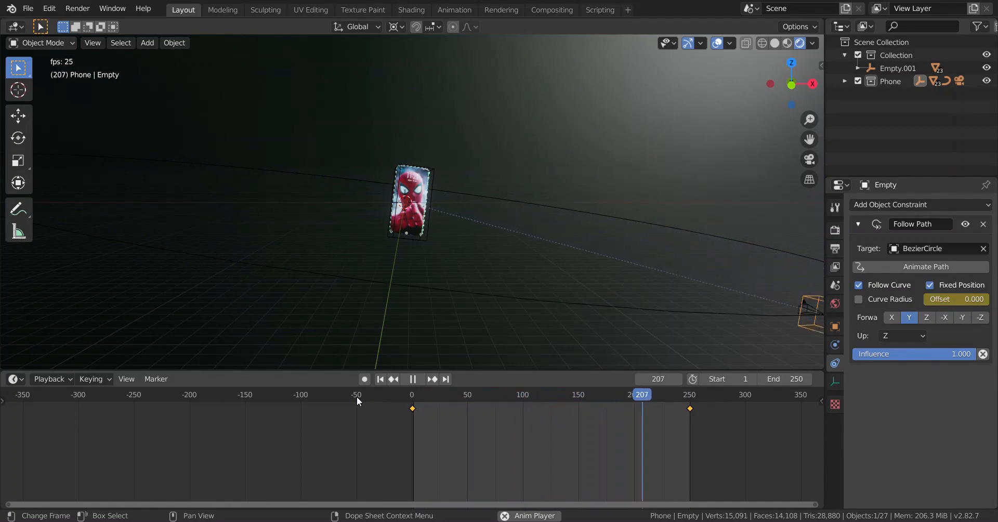
key("space")
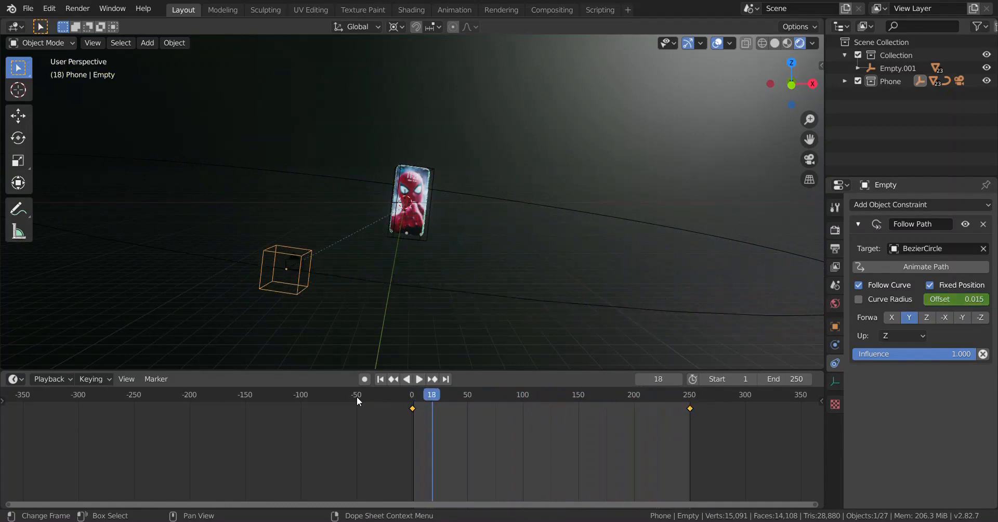
- Deselect the empty and play the animation through the camera to examine the phone's framing
scroll(357, 397, "down", 1, "ctrl")
left_click(445, 308)
key("KP_0")
key("space")
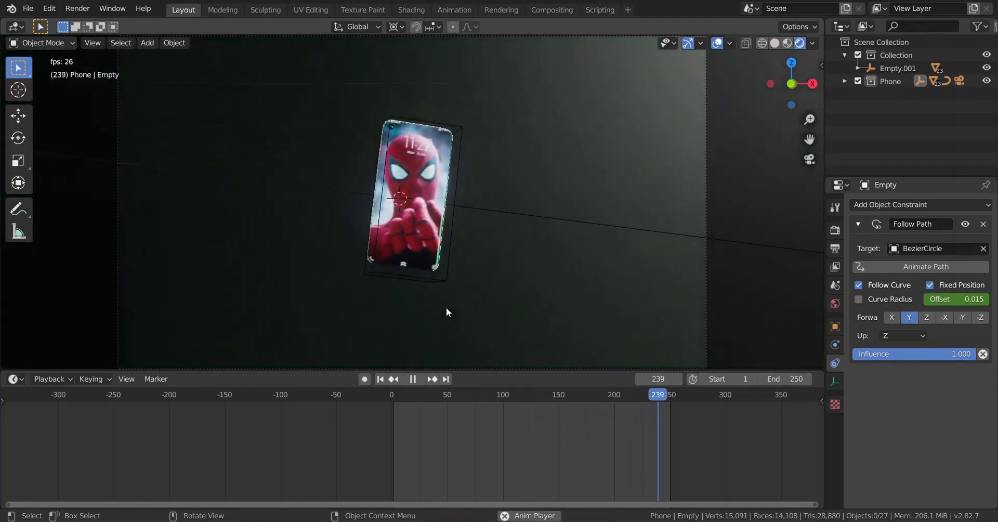
key("Escape")
key("KP_0")
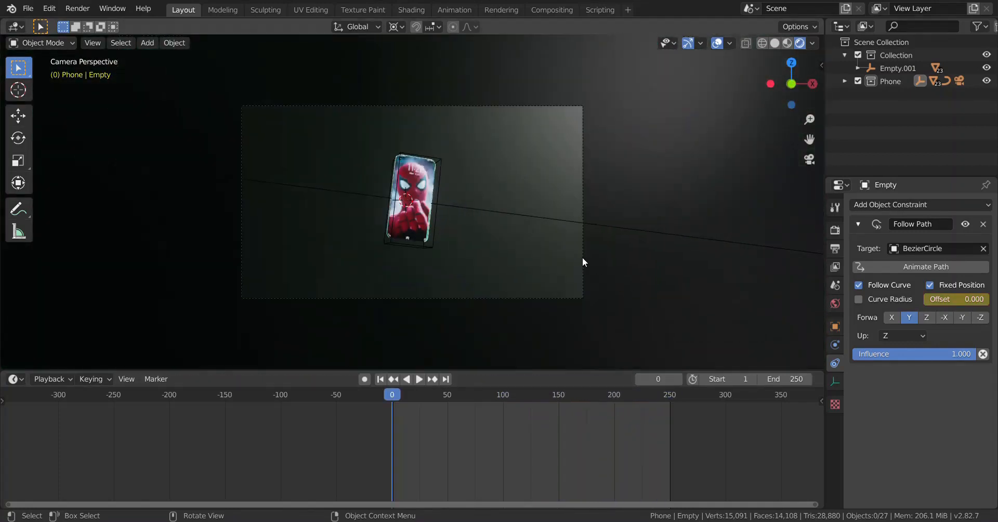
- Set the camera's focal length to 89 mm and play the animation through the camera to check the framing
left_click(582, 261)
left_click(835, 381)
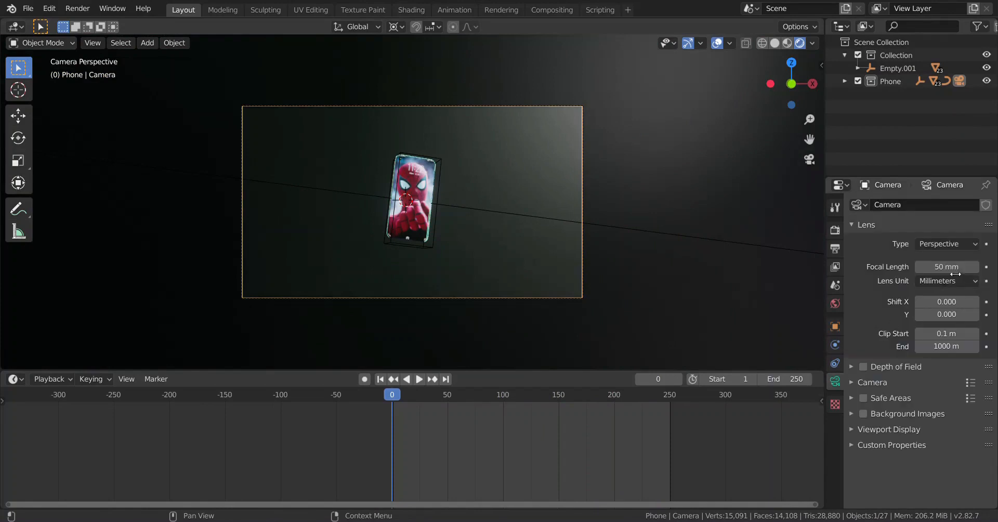
left_click_drag(946, 267, 972, 267)
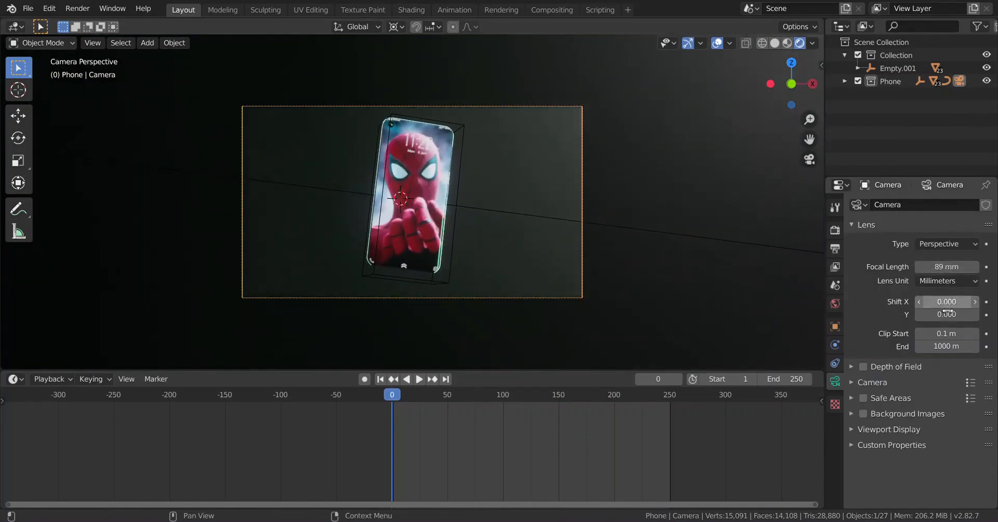
key("space")
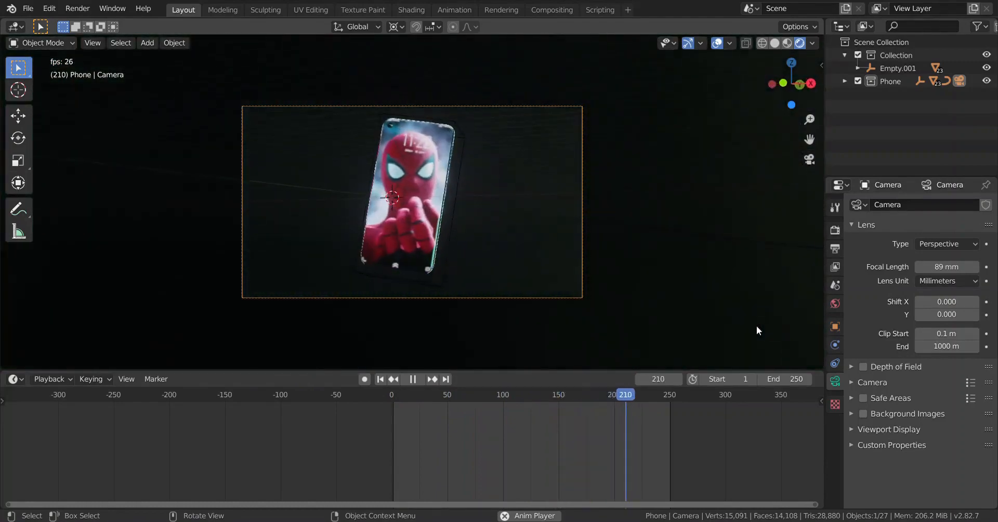
key("space")
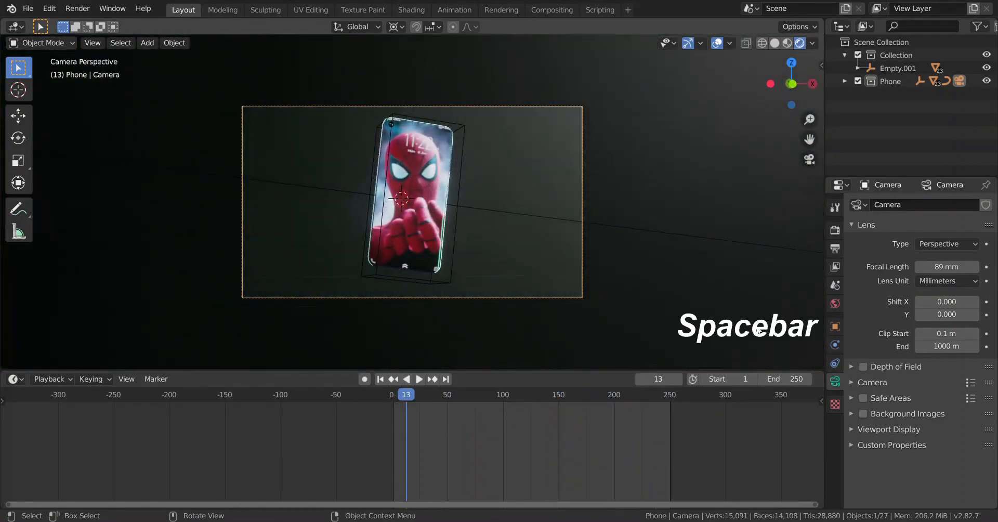
- Leave the camera view, select the Bezier circle path, and rotate it around the global Y axis for a steeper tilt
scroll(756, 326, "down", 3)
left_click(717, 265)
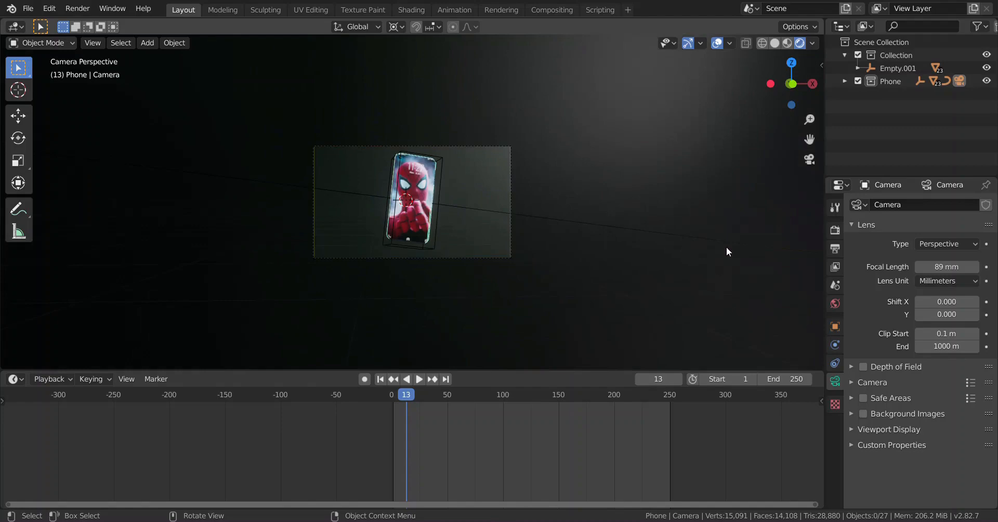
key("KP_0")
scroll(496, 197, "up", 4)
middle_click_drag(495, 195, 453, 307)
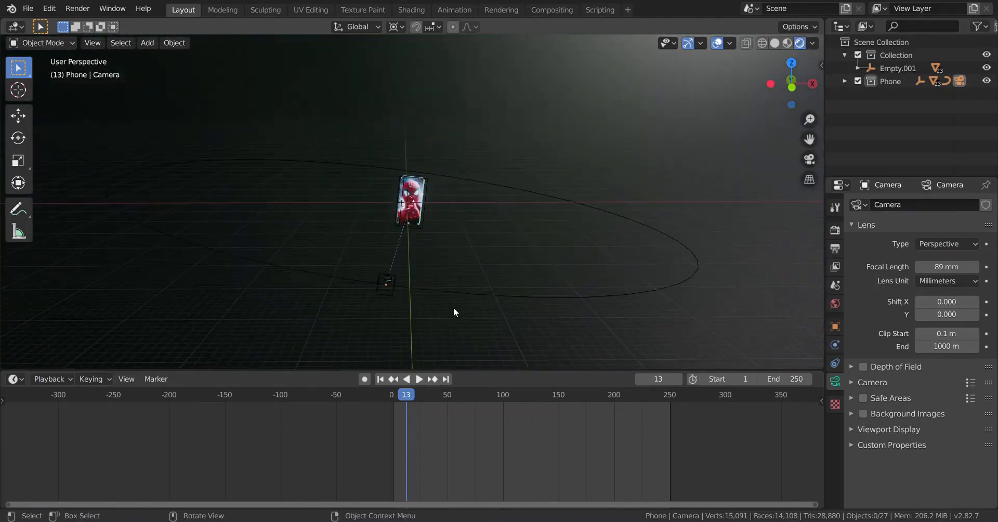
left_click(441, 288)
key("r")
key("y")
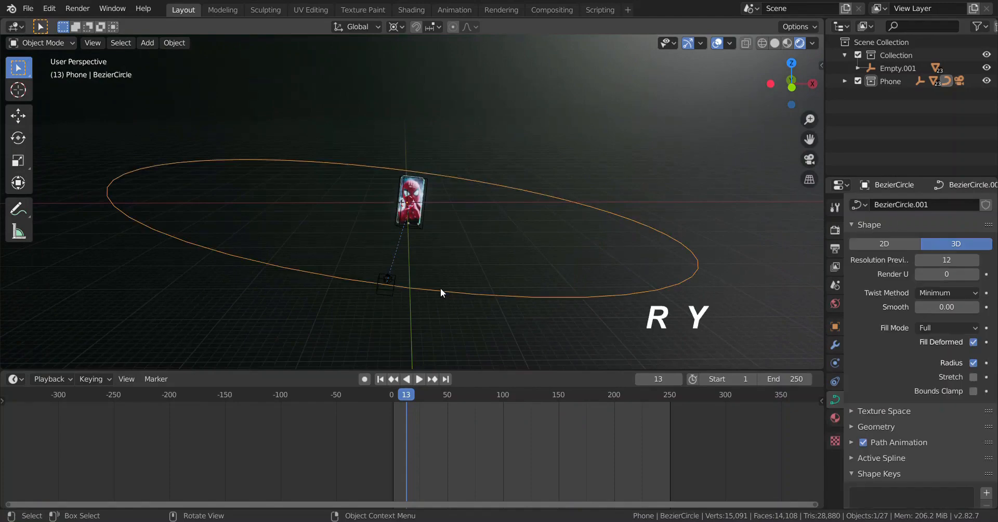
key("y")
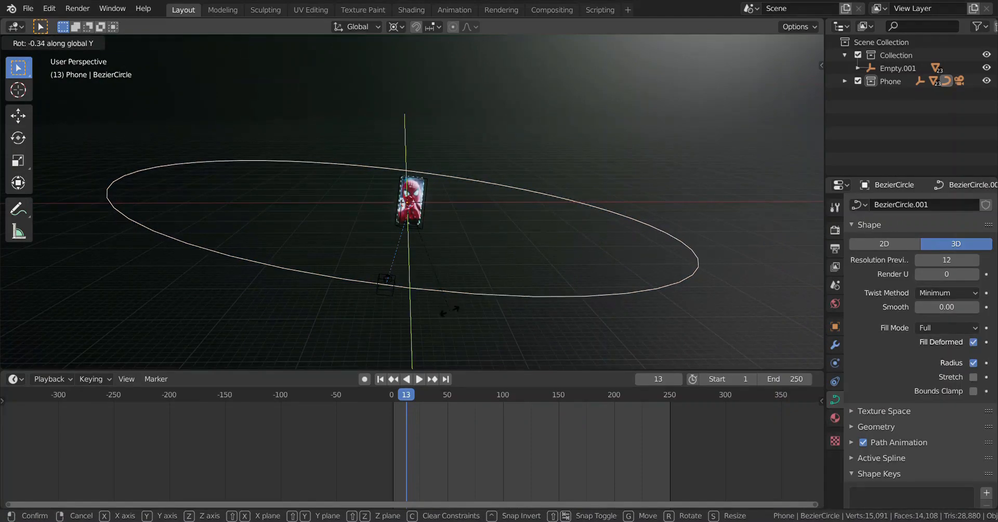
left_click(451, 336)
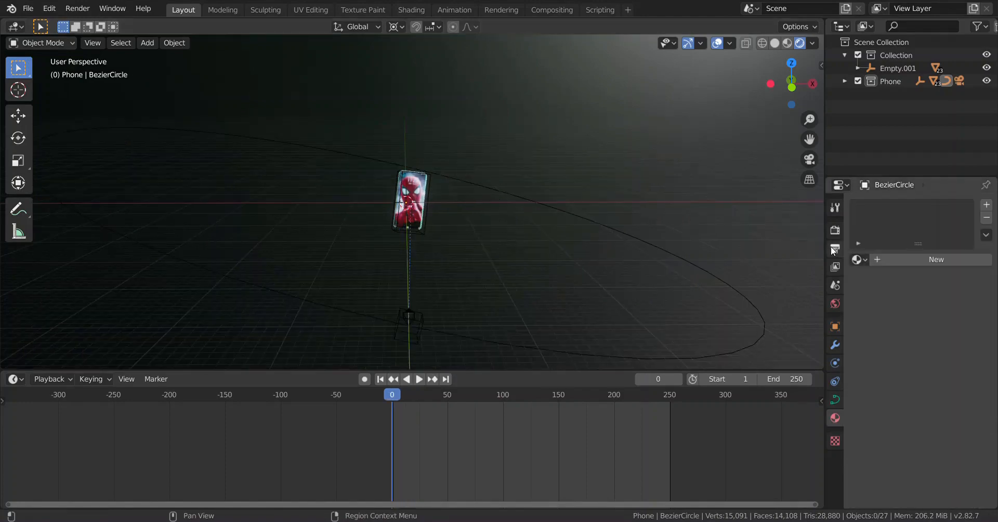
- Set the render output format to FFmpeg video with High quality as the output quality
left_click(833, 248)
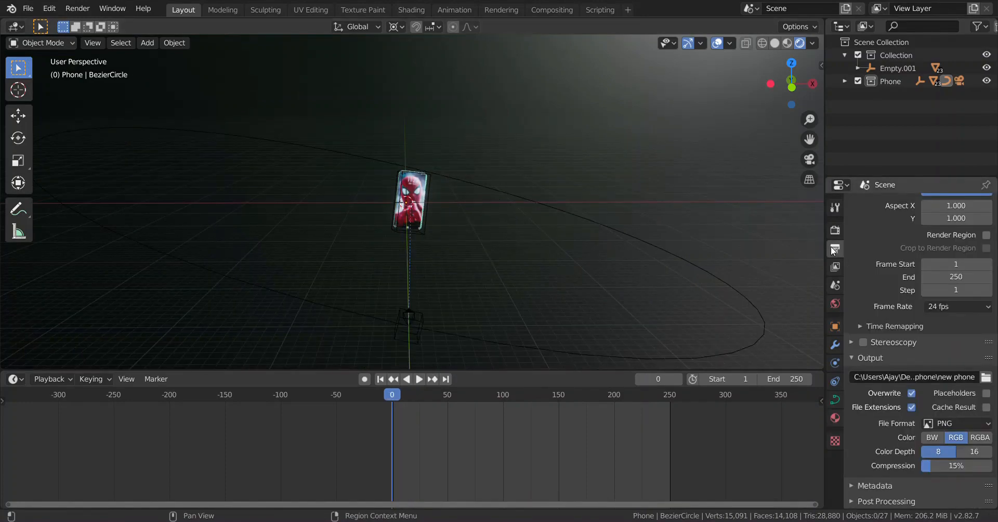
left_click(957, 423)
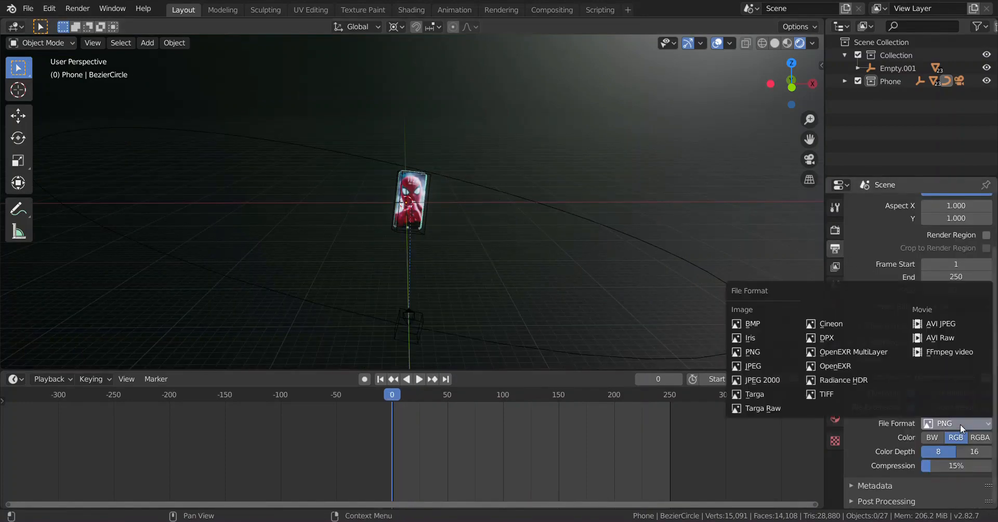
left_click(950, 351)
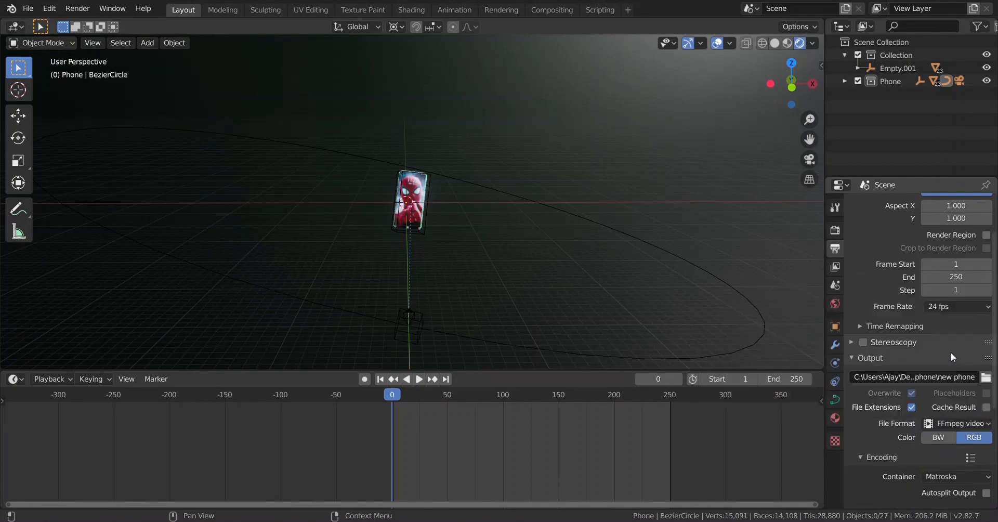
scroll(961, 385, "down", 4)
scroll(969, 432, "down", 3)
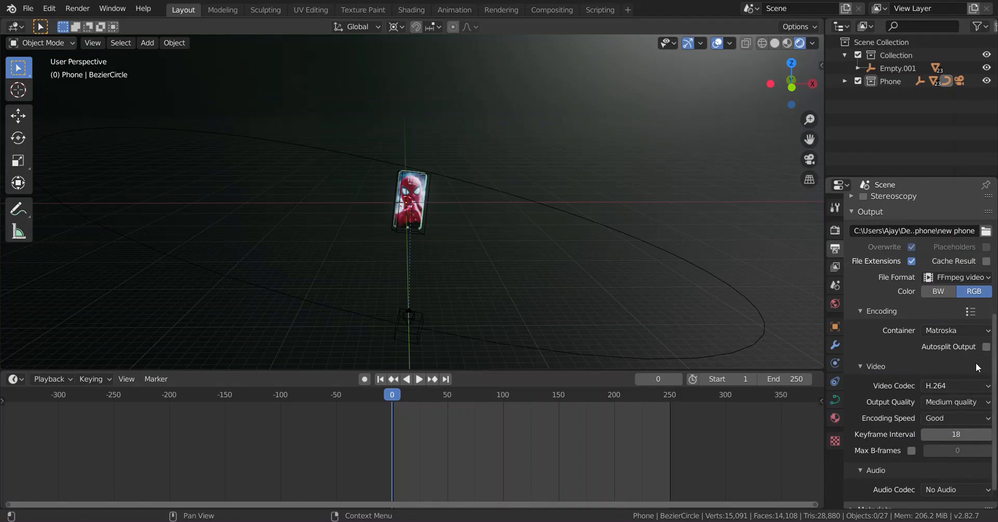
scroll(973, 380, "down", 1)
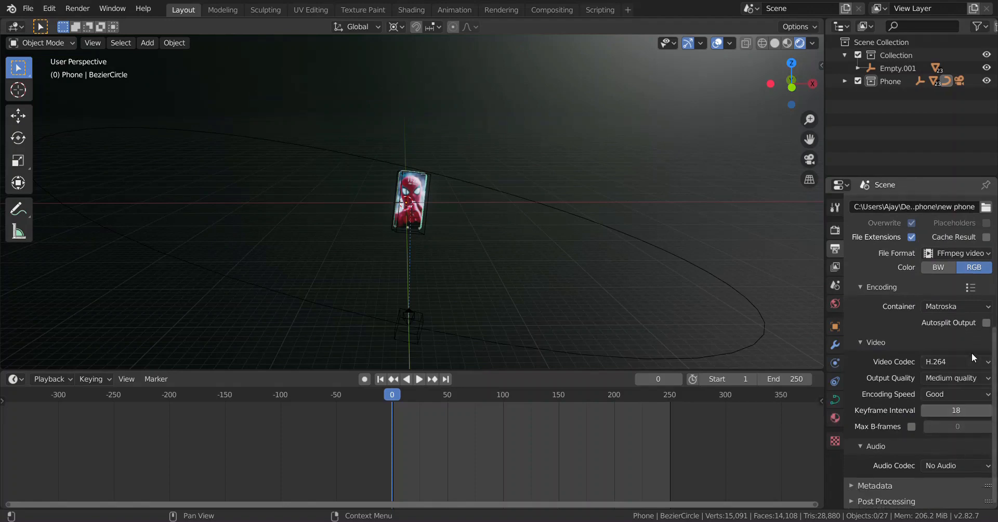
left_click(965, 377)
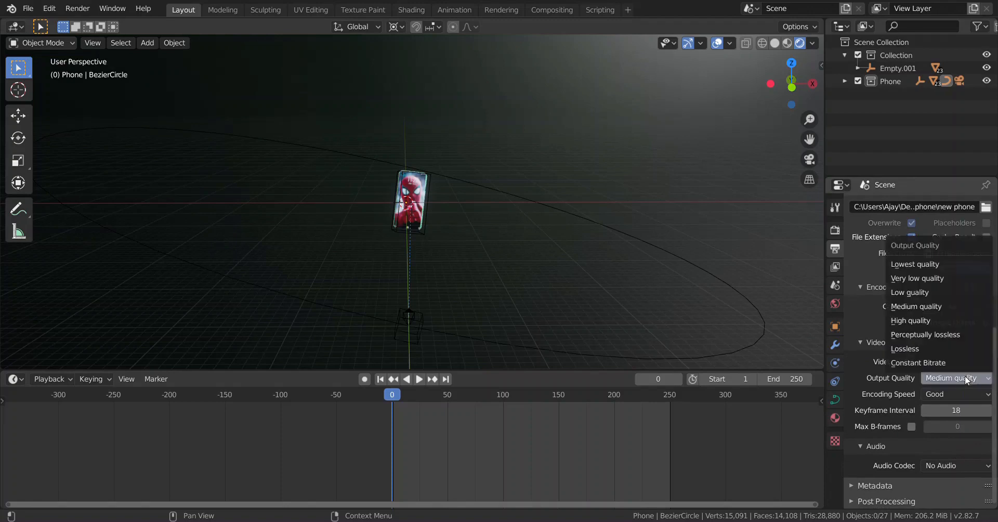
left_click(925, 319)
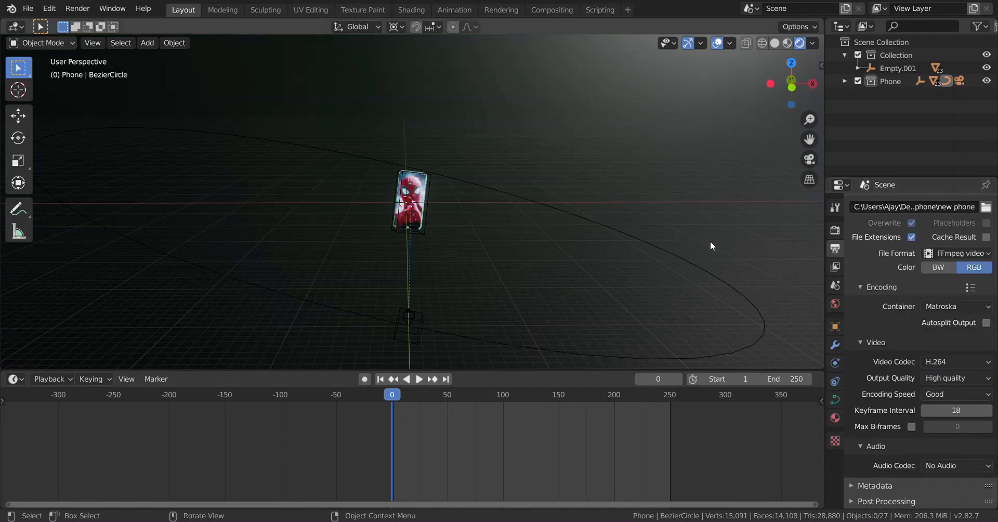
- Render the scene as an animation
left_click(77, 8)
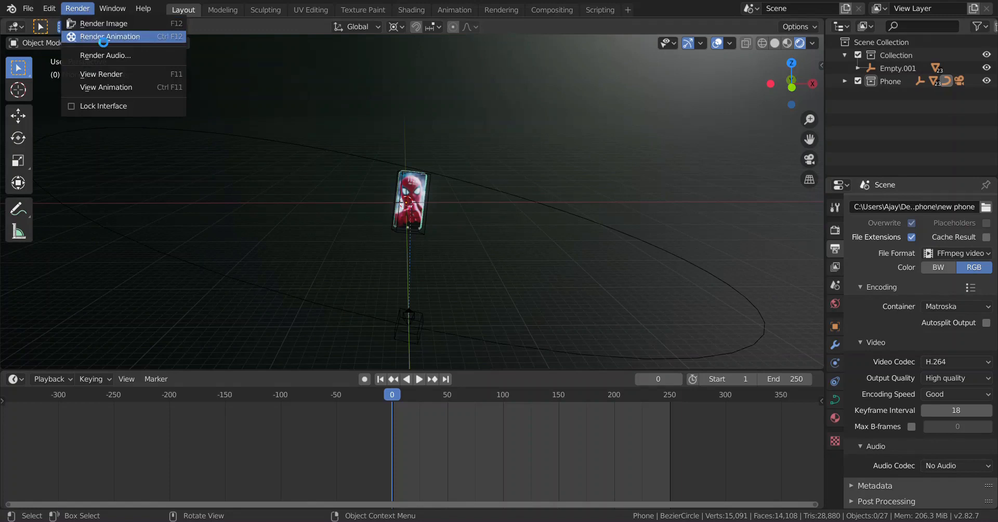
left_click(96, 34)
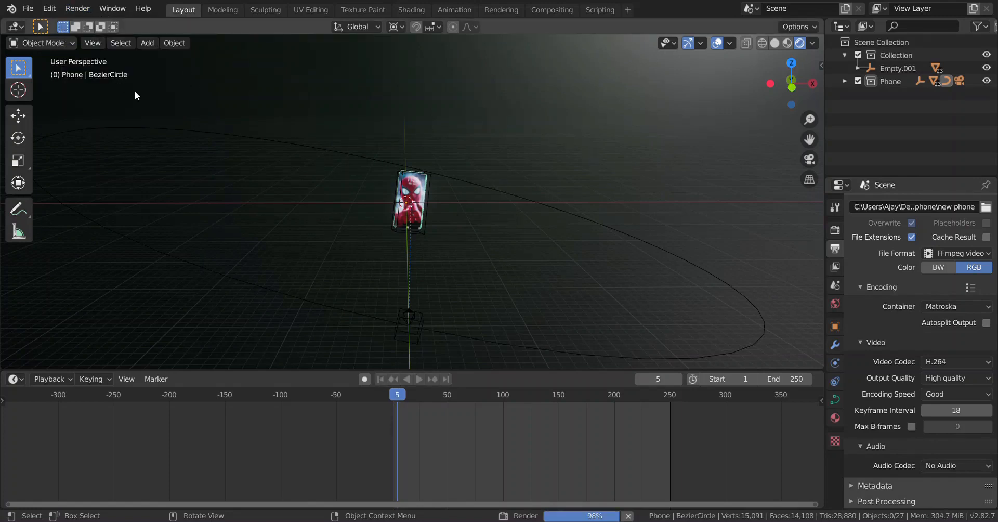